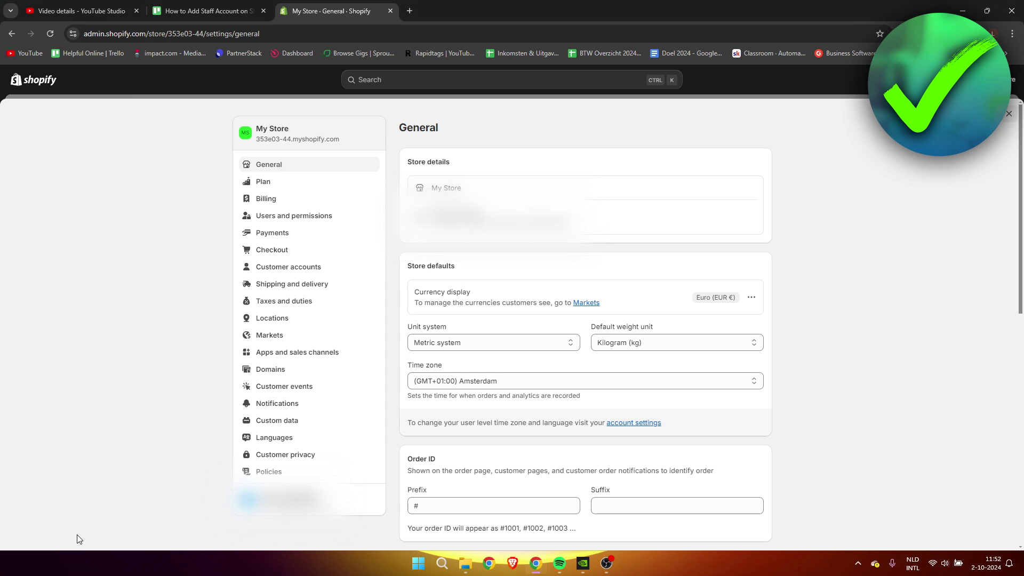
Step: Go to 'Users and permissions' from the Settings sidebar
left_click(360, 215)
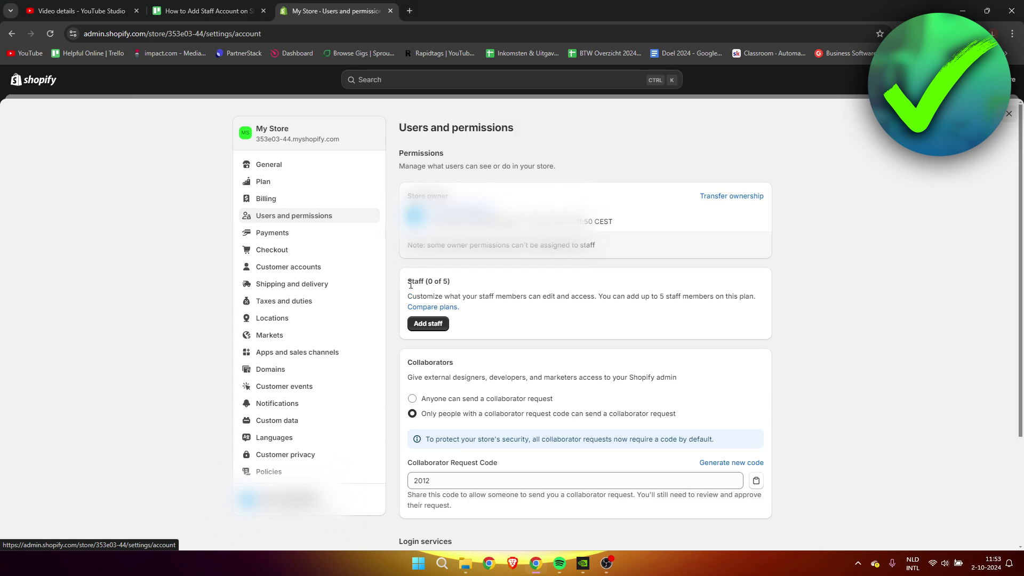
Step: Open 'Compare plans' under Staff (0 of 5) to view the Basic, Shopify, Advanced and Plus staff limits
left_click_drag(408, 282, 480, 283)
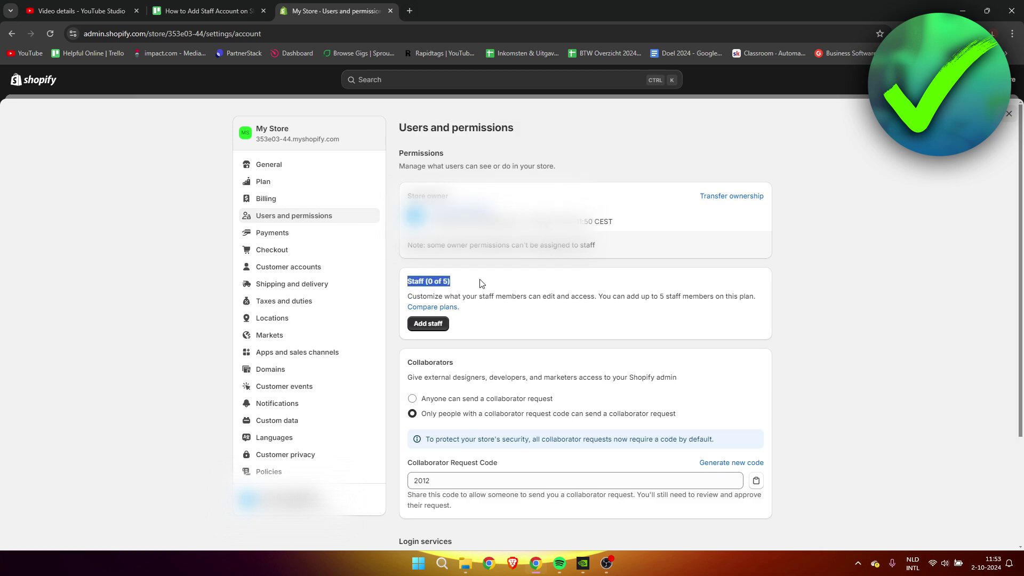
left_click(439, 284)
left_click(433, 307)
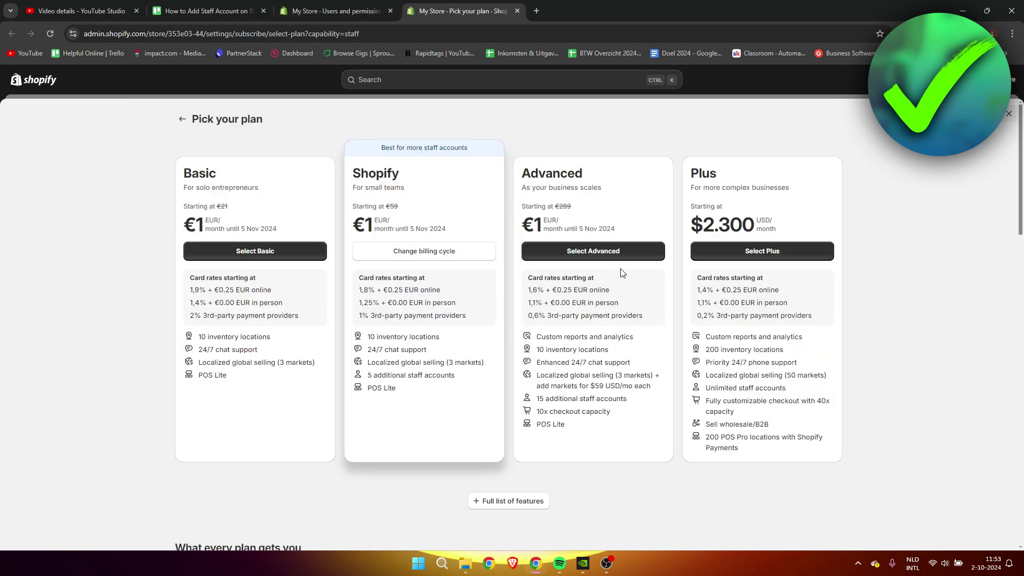
left_click_drag(187, 173, 226, 176)
left_click_drag(353, 172, 411, 179)
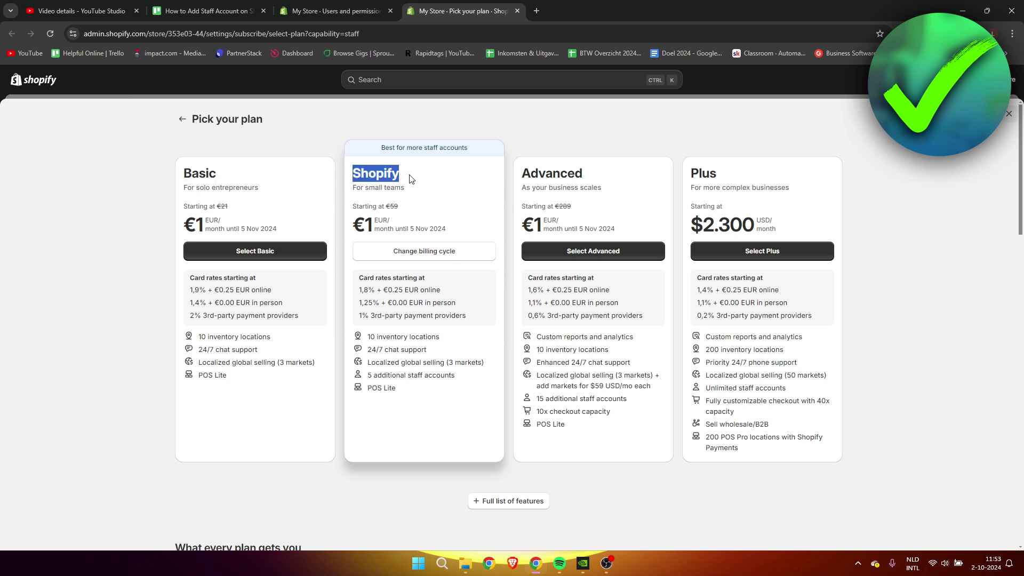
left_click(411, 180)
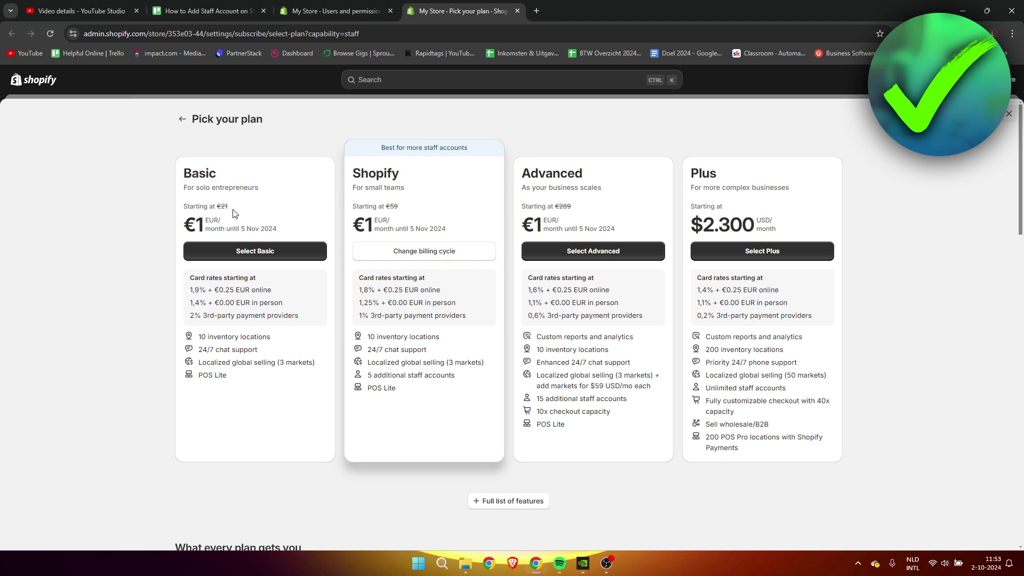
left_click_drag(222, 207, 236, 212)
left_click_drag(408, 210, 388, 208)
left_click_drag(185, 189, 272, 191)
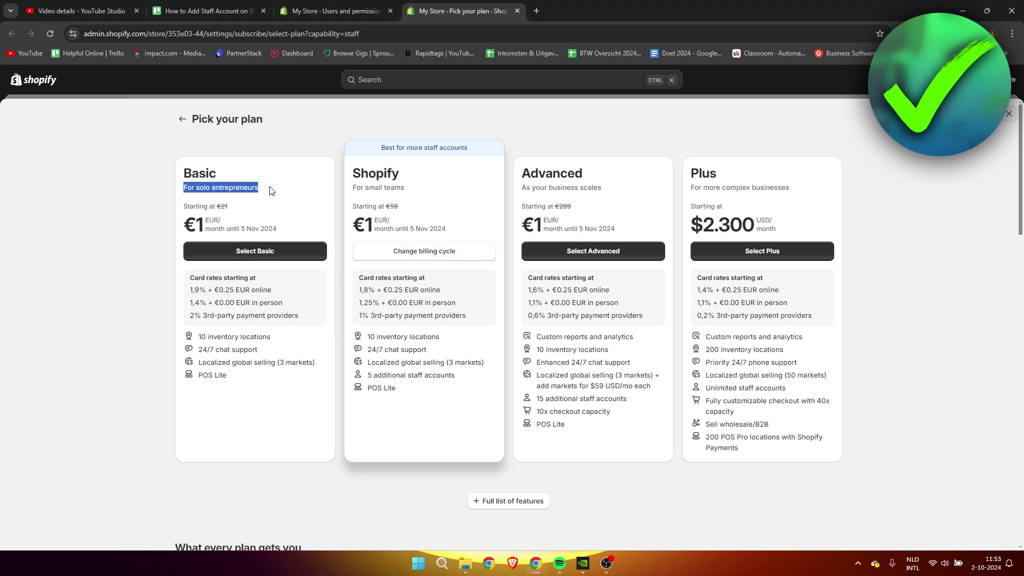
left_click(271, 191)
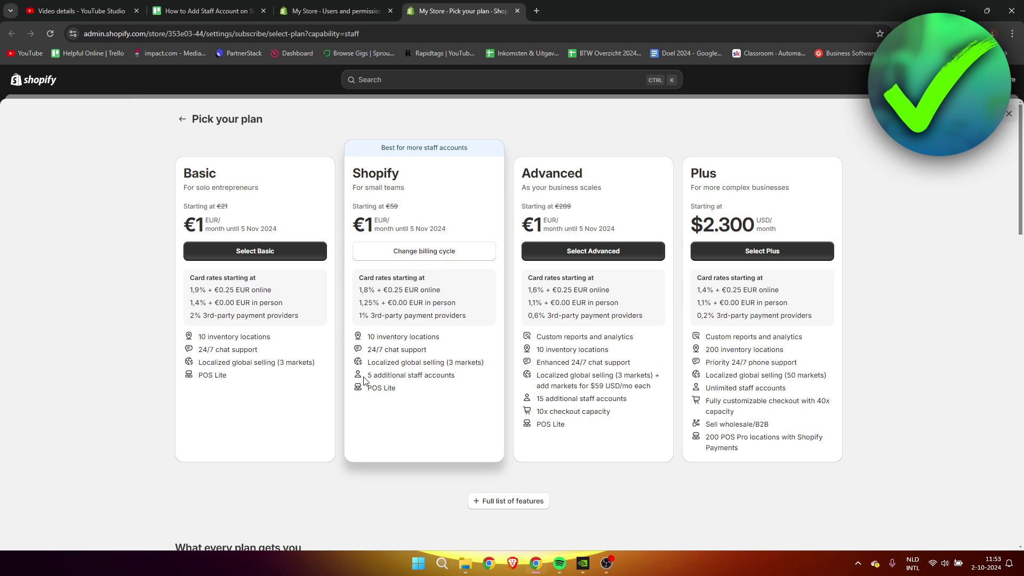
left_click_drag(367, 376, 455, 377)
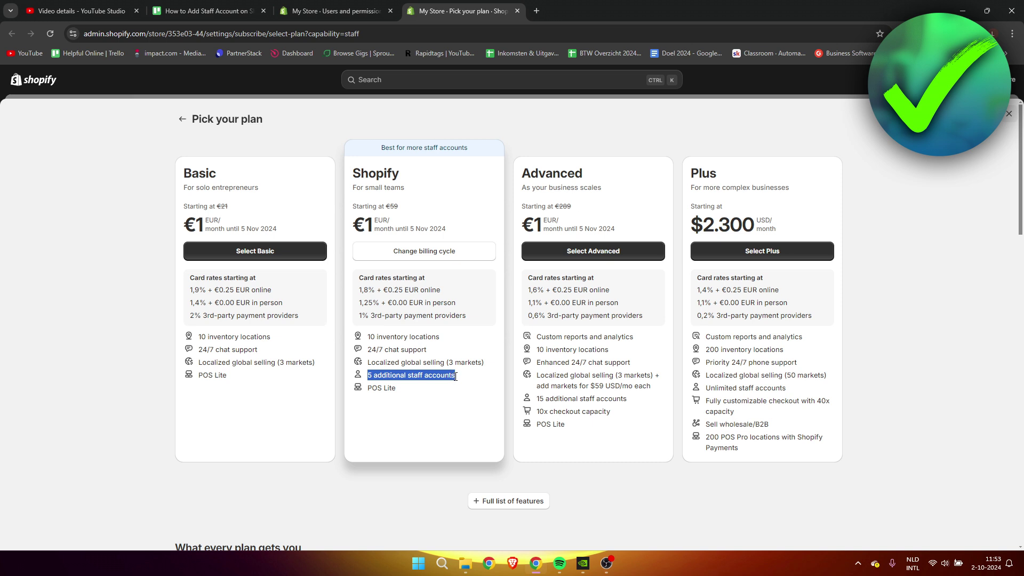
left_click(455, 376)
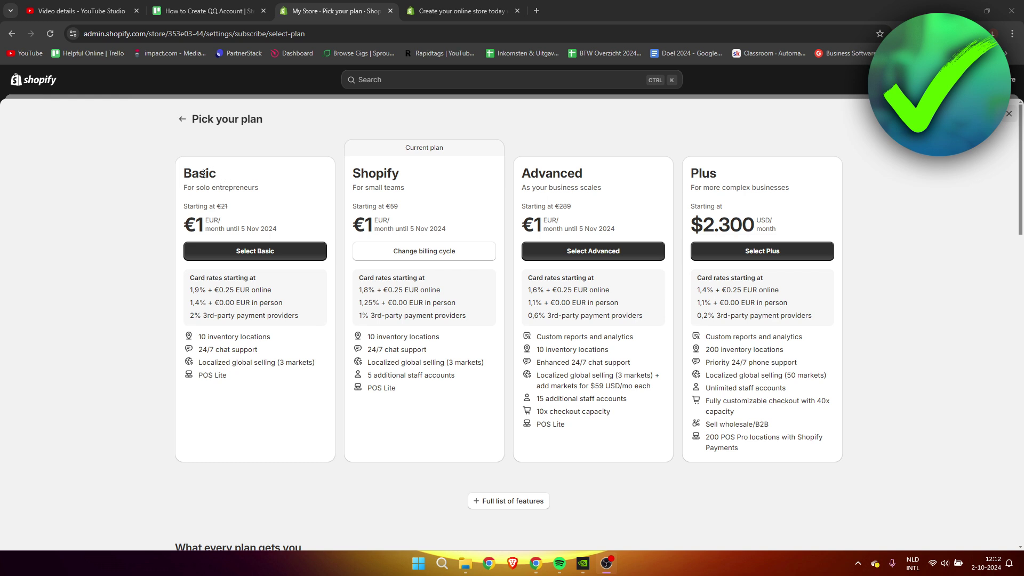
left_click(453, 11)
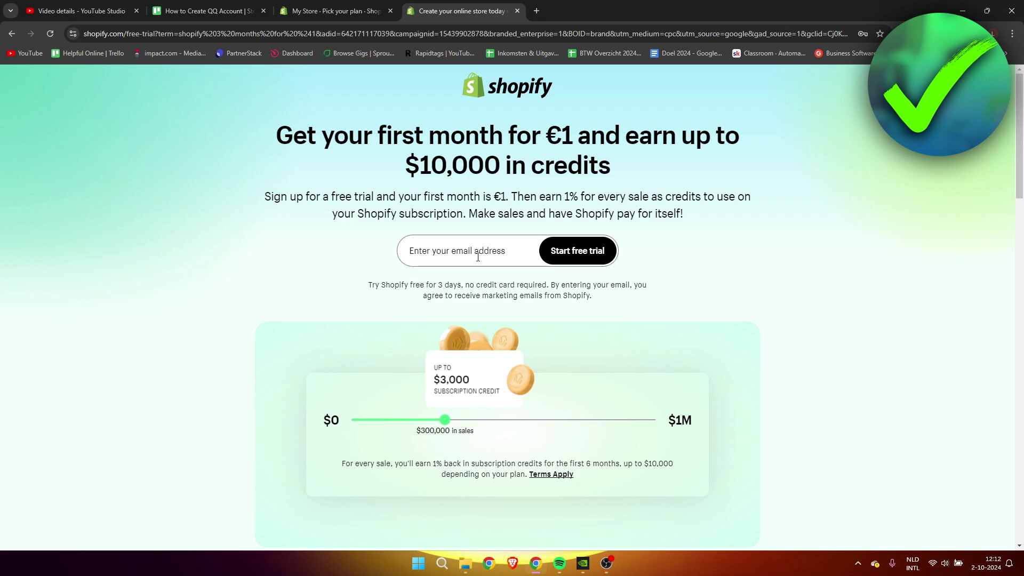
Step: Switch back to the plan comparison tab before closing the plan and trial pages
left_click(358, 5)
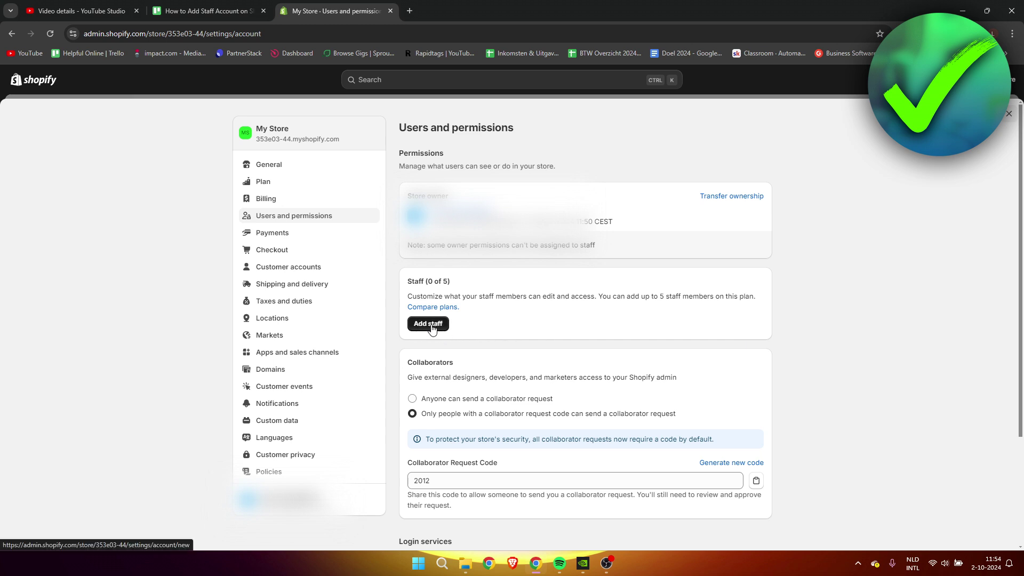
Step: Open the Add staff form, look over the permission sections, and expand Orders
left_click(428, 325)
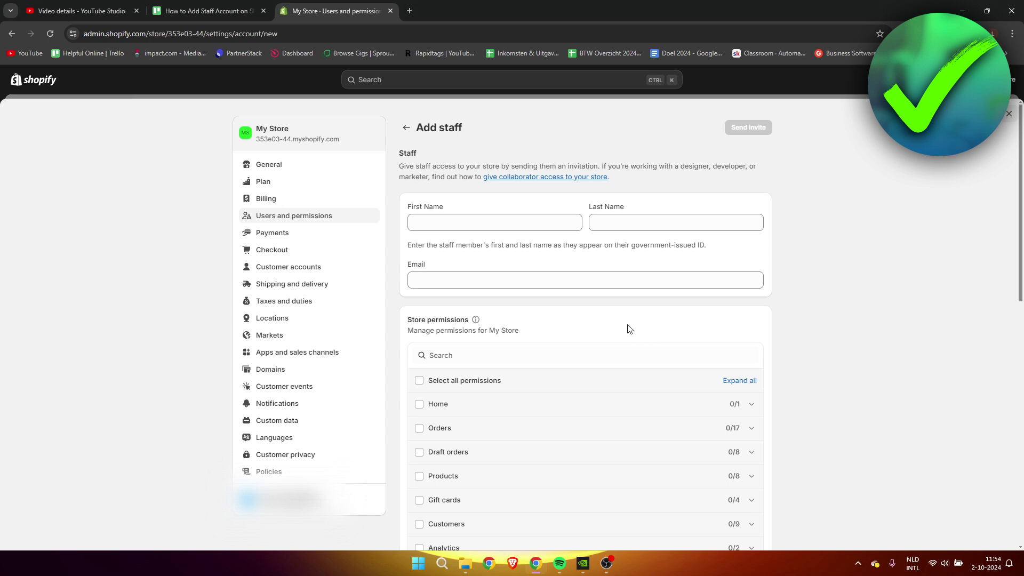
scroll(628, 329, "down", 5)
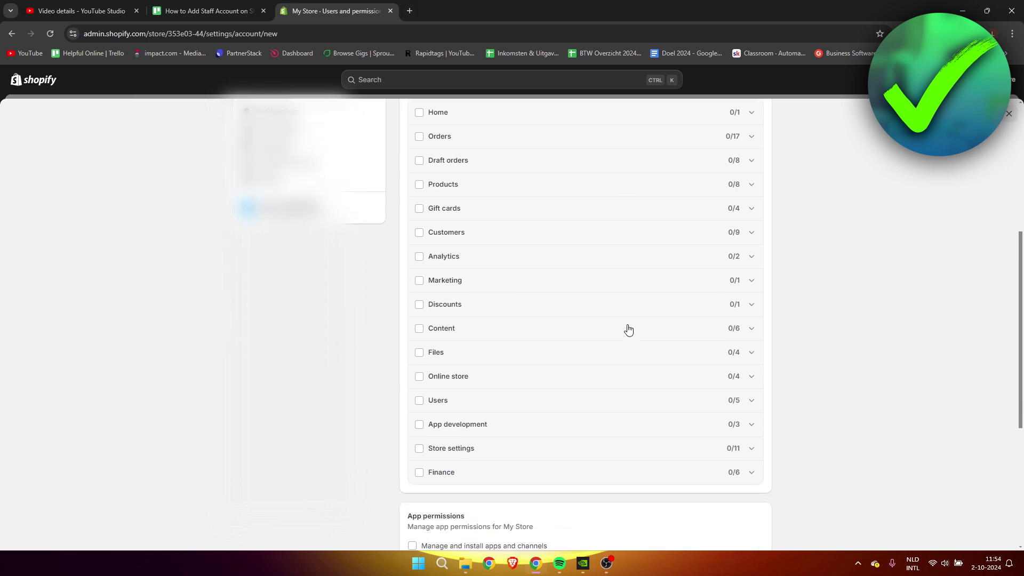
scroll(628, 329, "down", 2)
scroll(629, 329, "up", 1)
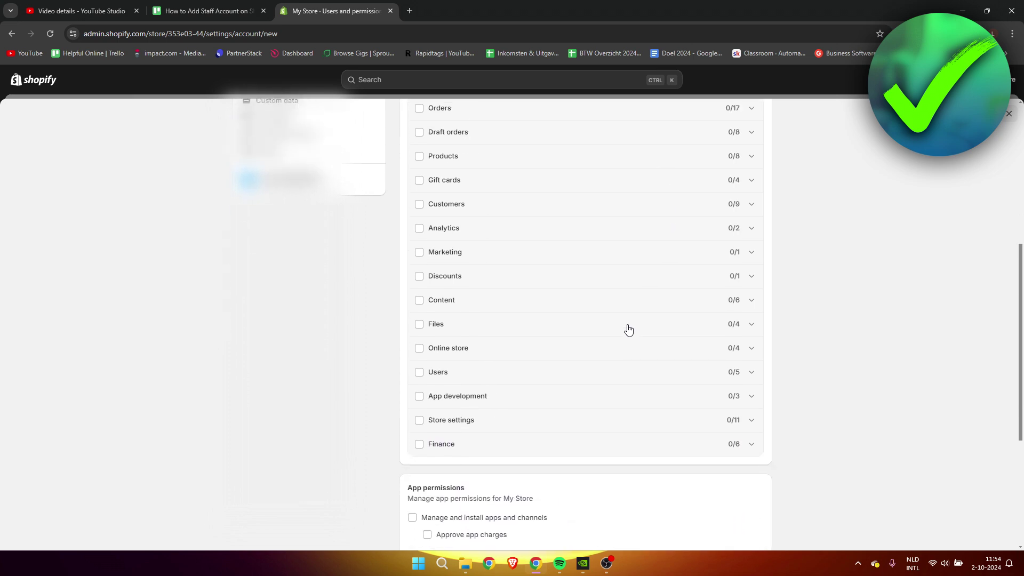
scroll(628, 329, "down", 4)
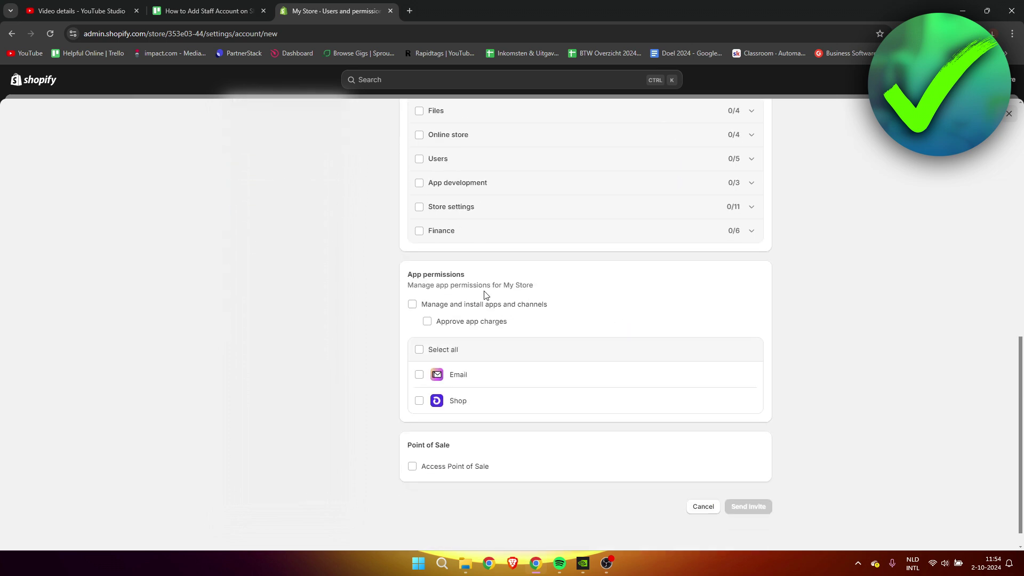
scroll(486, 296, "down", 1)
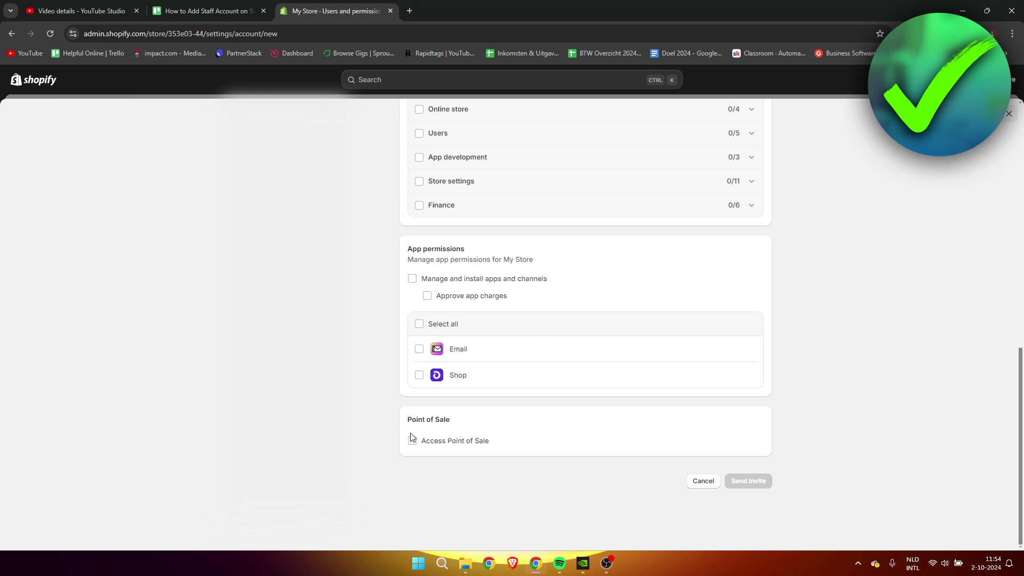
scroll(482, 430, "up", 2)
scroll(483, 426, "up", 5)
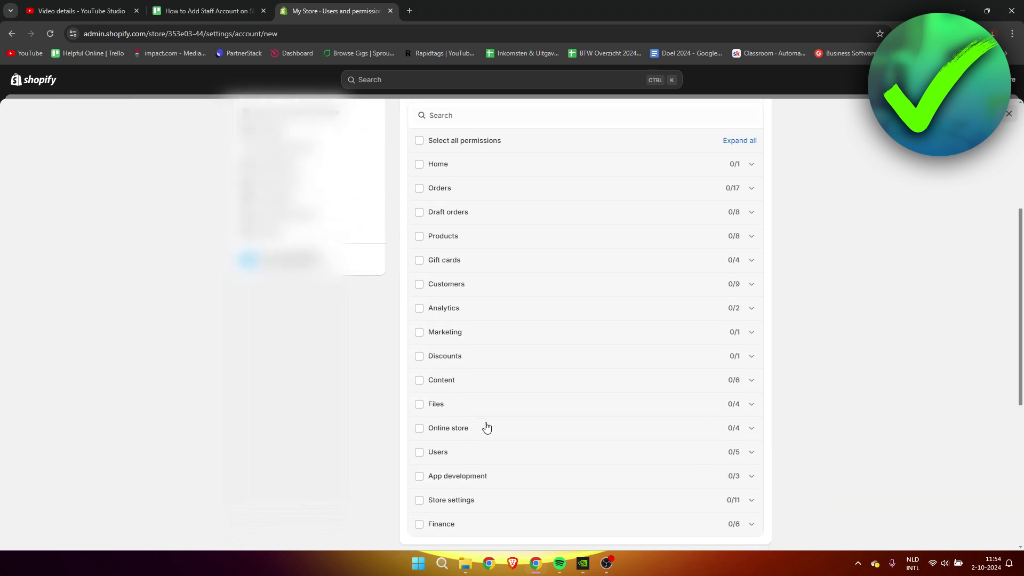
left_click(751, 245)
Step: Collapse the Orders permissions and return to the blank First Name, Last Name and Email fields
scroll(685, 254, "down", 2)
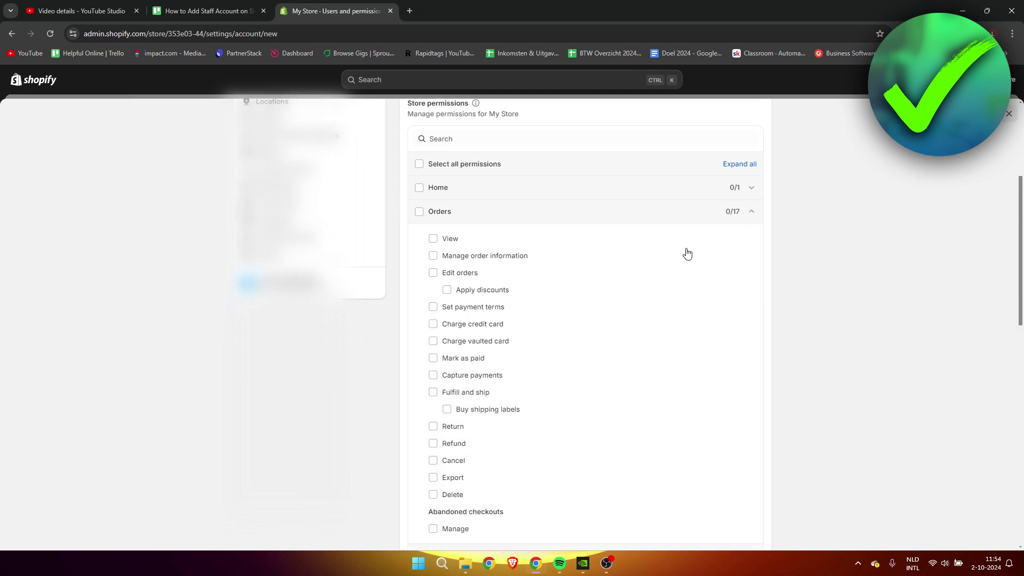
scroll(602, 384, "up", 1)
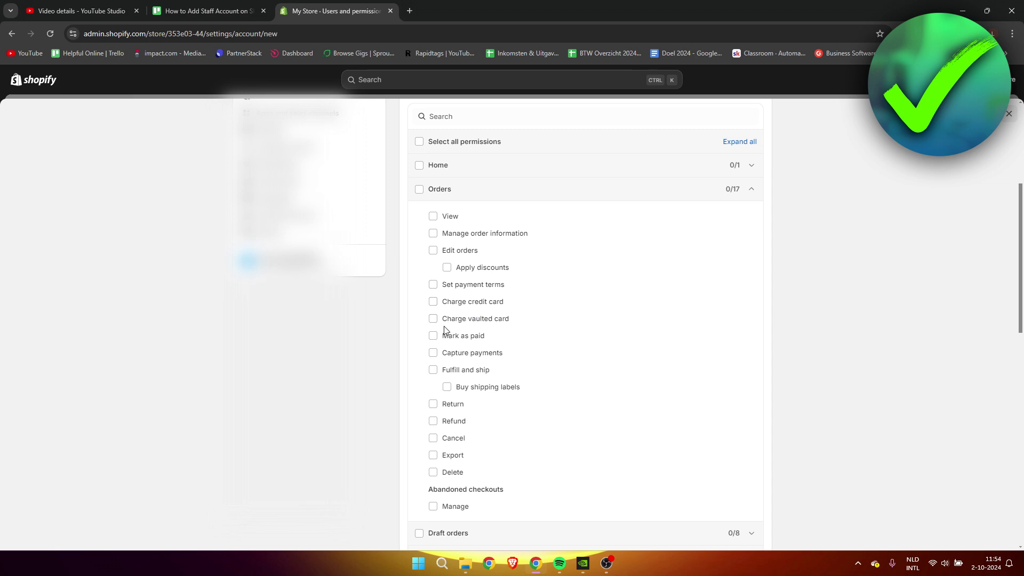
left_click(751, 190)
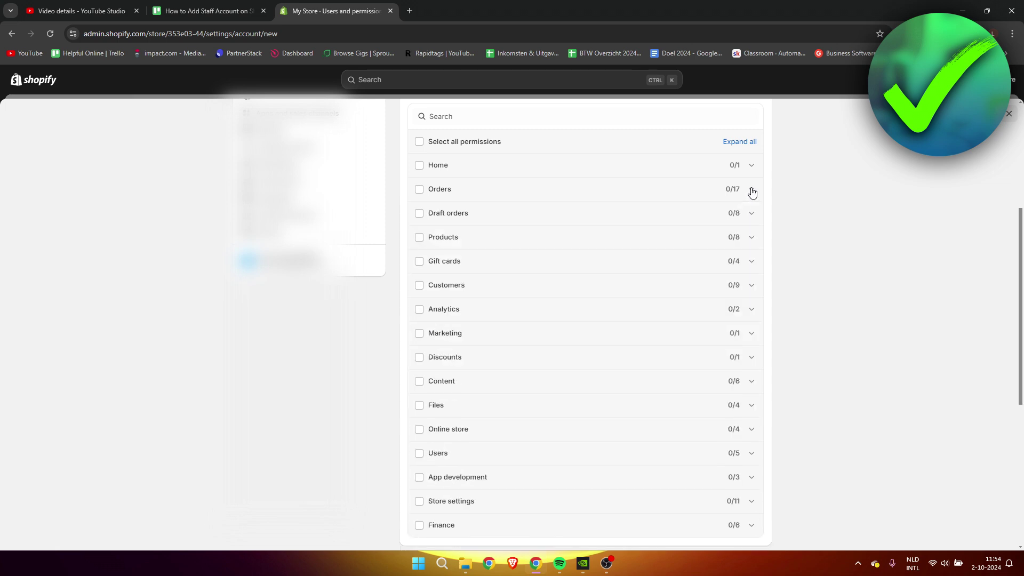
scroll(569, 291, "up", 3)
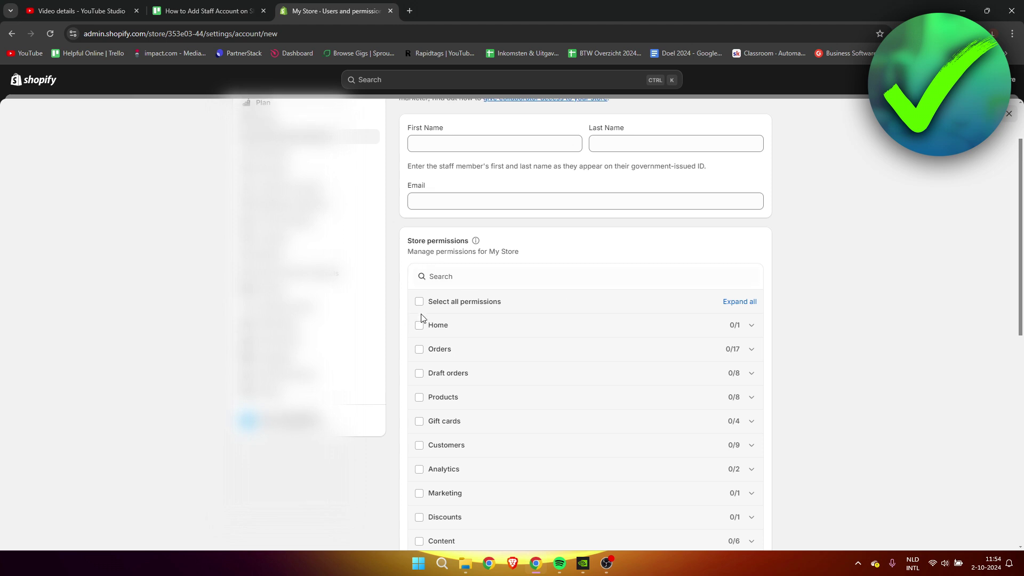
Step: Tick 'Select all permissions' and show which granted permissions are flagged as sensitive
left_click(419, 301)
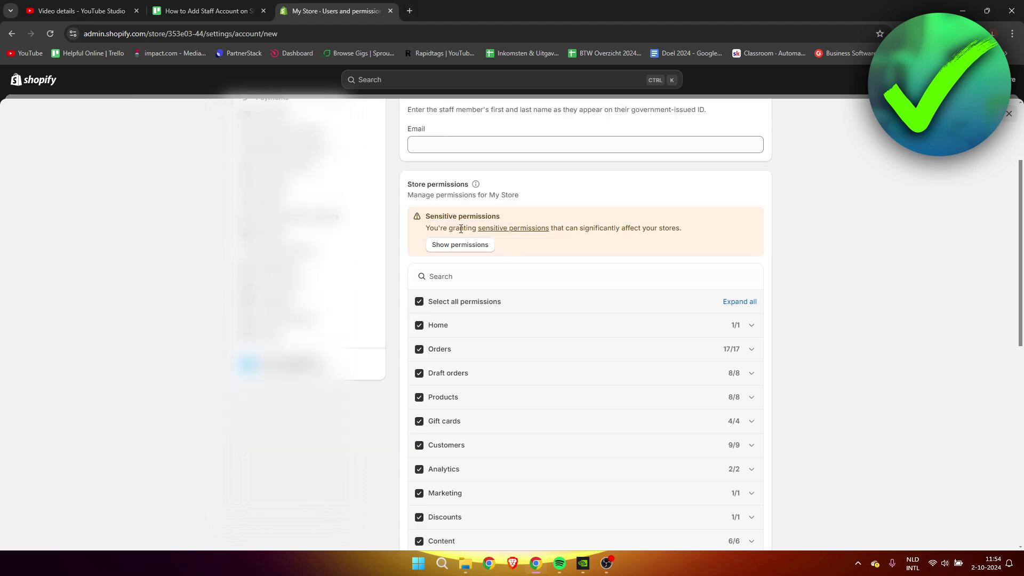
left_click_drag(425, 216, 511, 216)
left_click(503, 216)
left_click(460, 244)
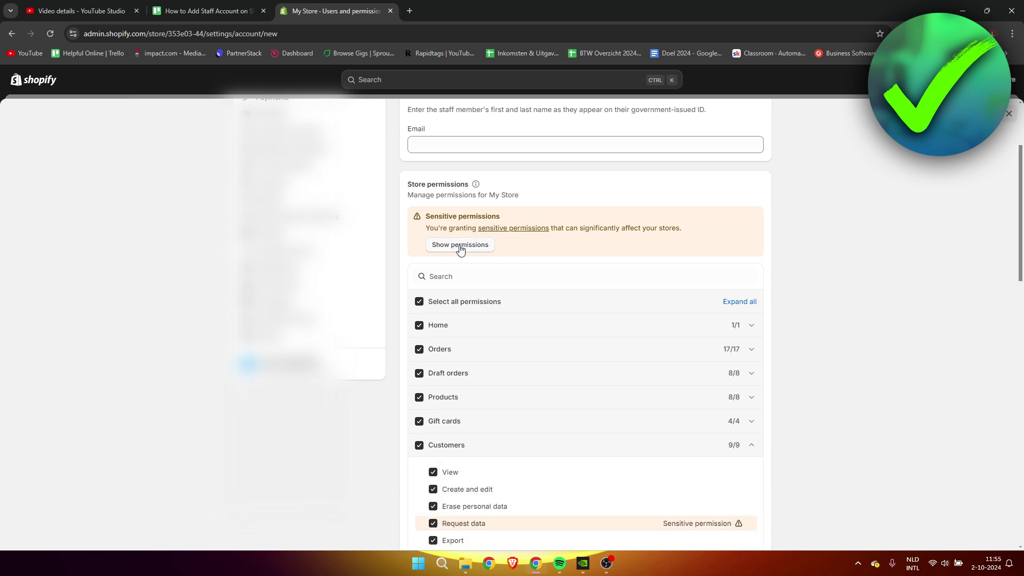
scroll(597, 272, "down", 3)
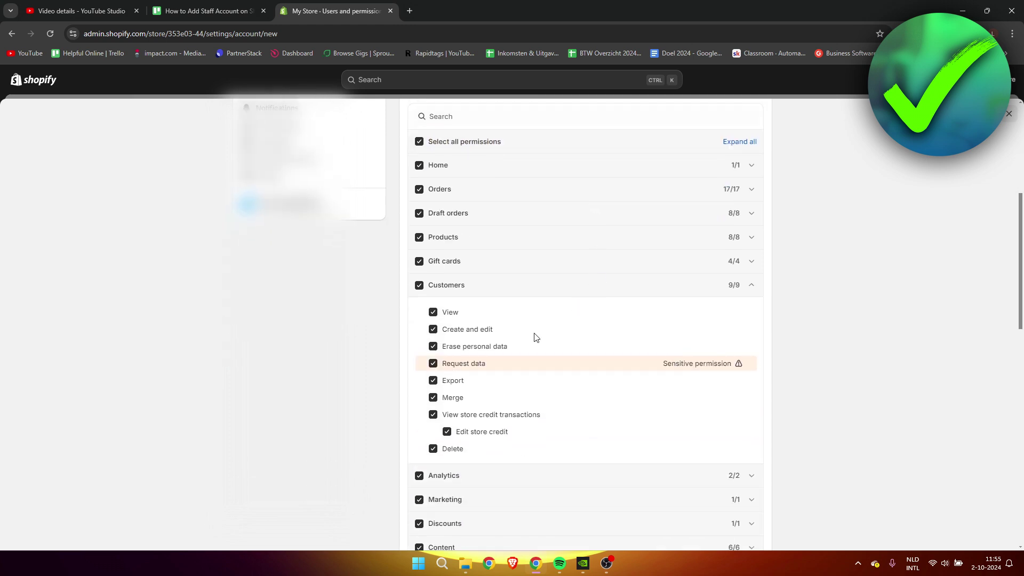
scroll(466, 369, "down", 6)
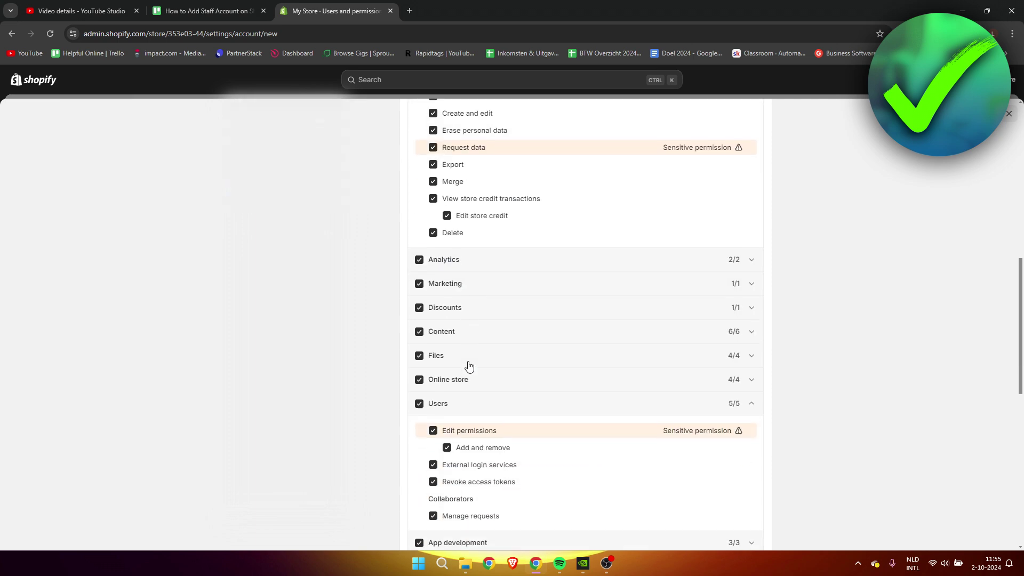
scroll(470, 343, "down", 4)
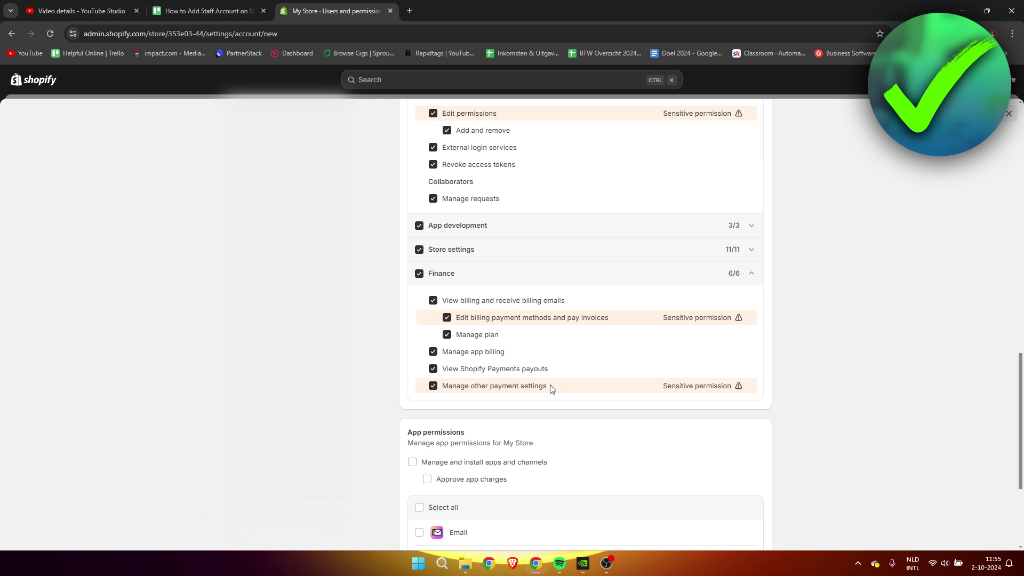
Step: Untick billing payment methods and invoices, other payment settings, Edit permissions and Request data
left_click(447, 318)
left_click(434, 387)
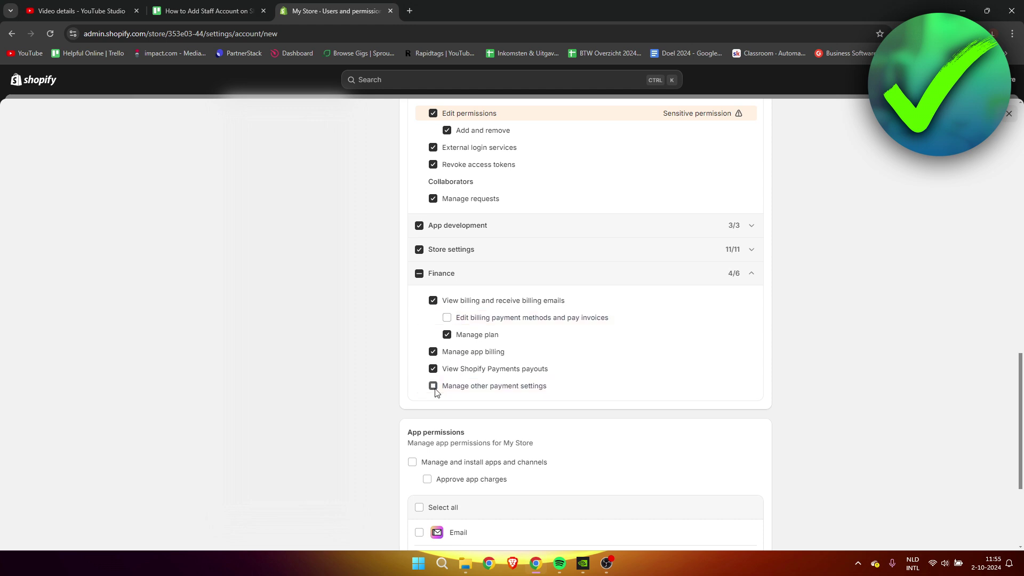
scroll(454, 373, "up", 4)
left_click(432, 327)
scroll(484, 340, "up", 5)
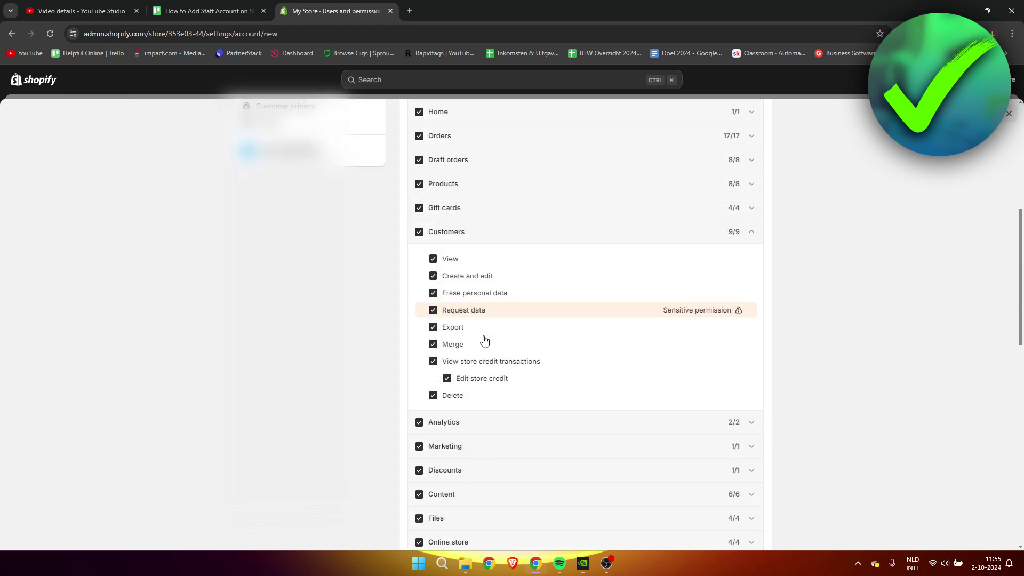
left_click(432, 310)
scroll(490, 336, "up", 4)
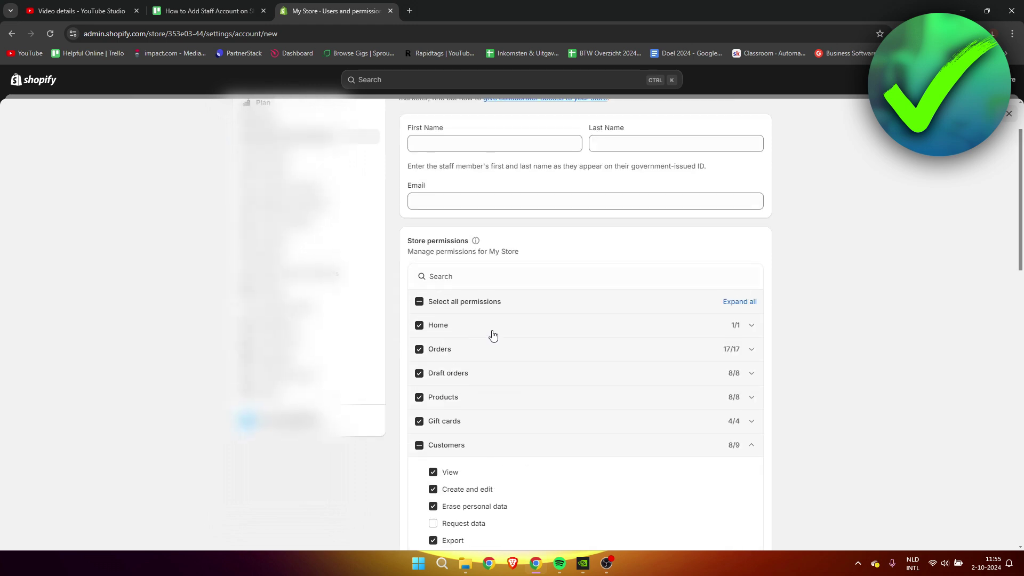
Step: Toggle 'Select all permissions' on and off so no permission is granted, collapsing Customers details
left_click(420, 303)
left_click(420, 302)
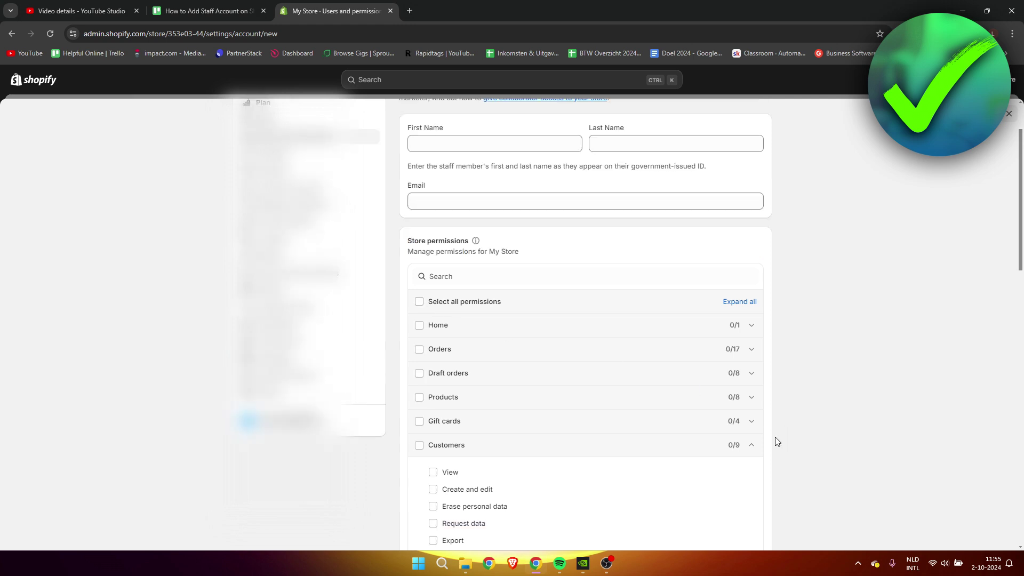
left_click(761, 445)
scroll(773, 427, "down", 3)
left_click(775, 416)
scroll(757, 405, "down", 1)
Step: Grant all Orders permissions, briefly toggling the Orders delete permission off and back on
scroll(758, 405, "down", 2)
left_click(761, 402)
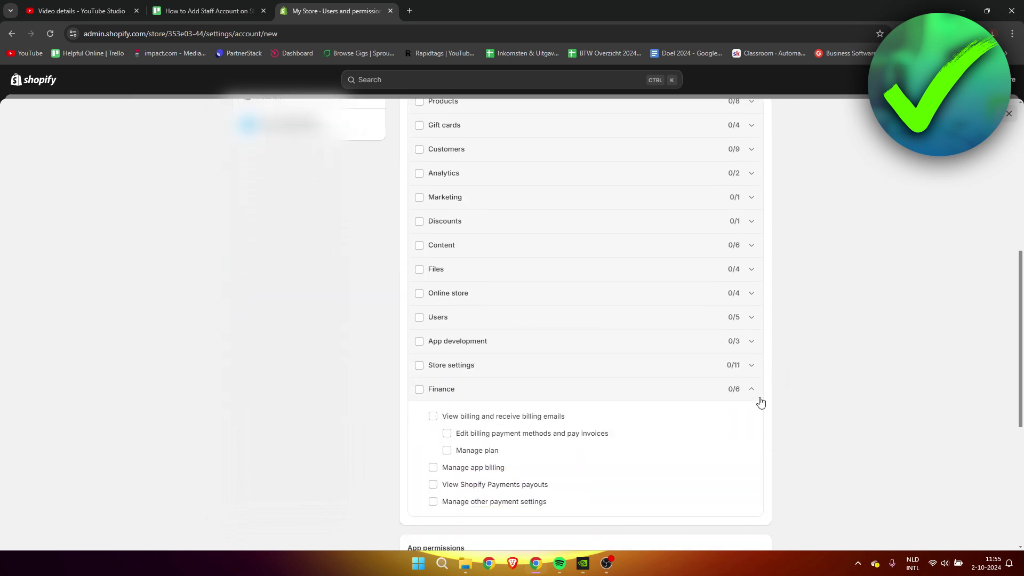
left_click(751, 368)
scroll(533, 378, "up", 4)
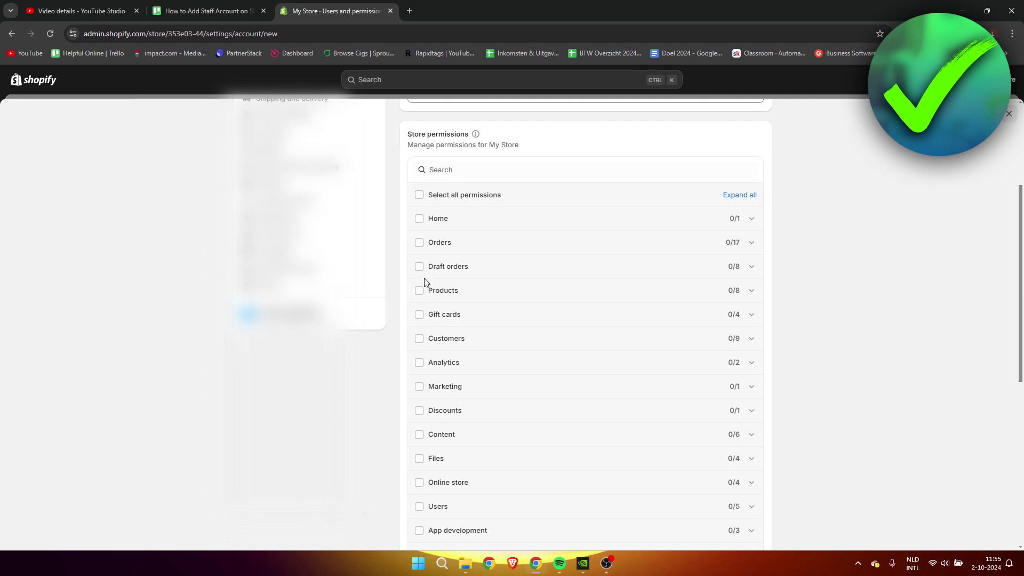
left_click(420, 243)
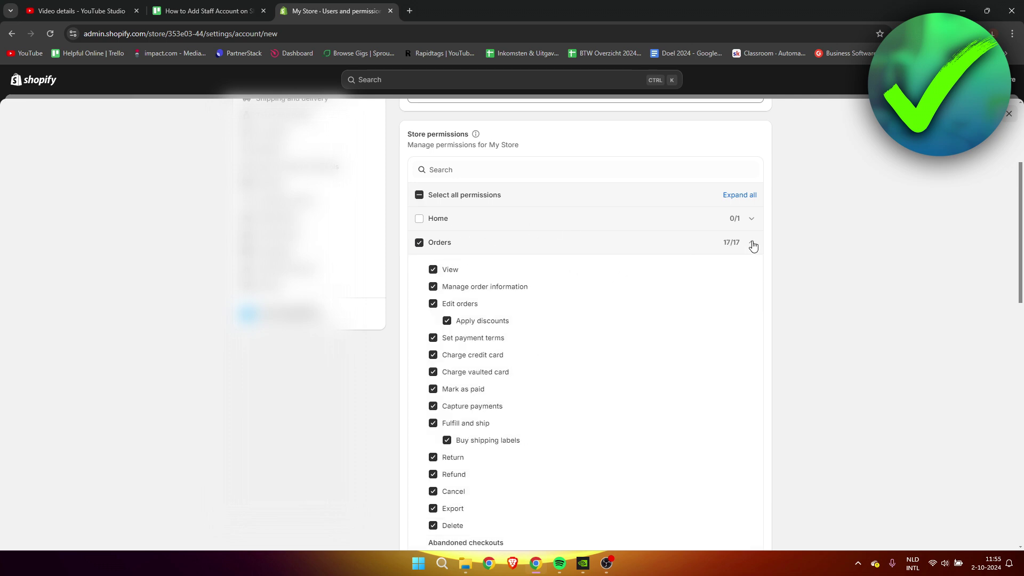
scroll(490, 235, "down", 2)
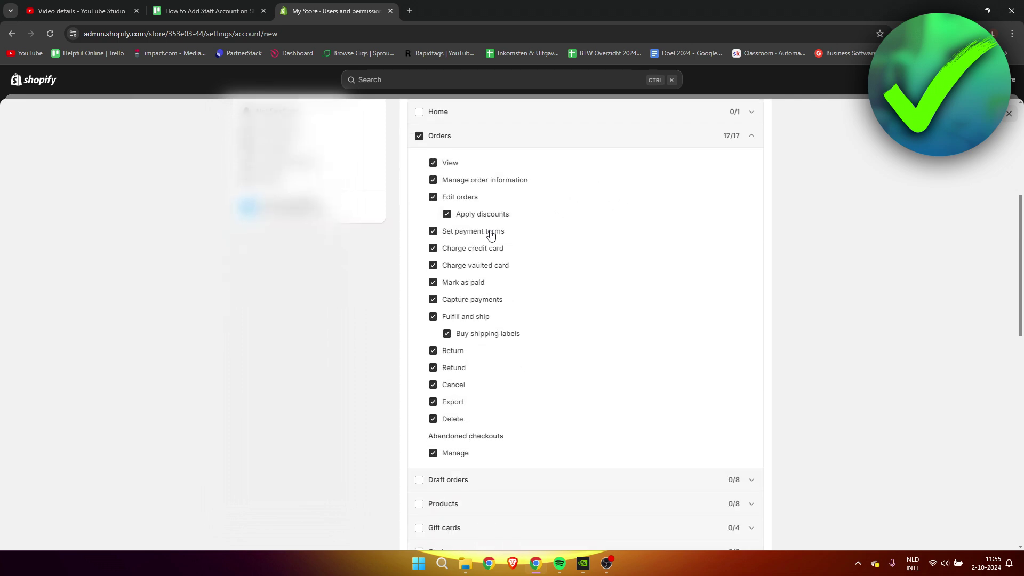
left_click(433, 419)
left_click(442, 419)
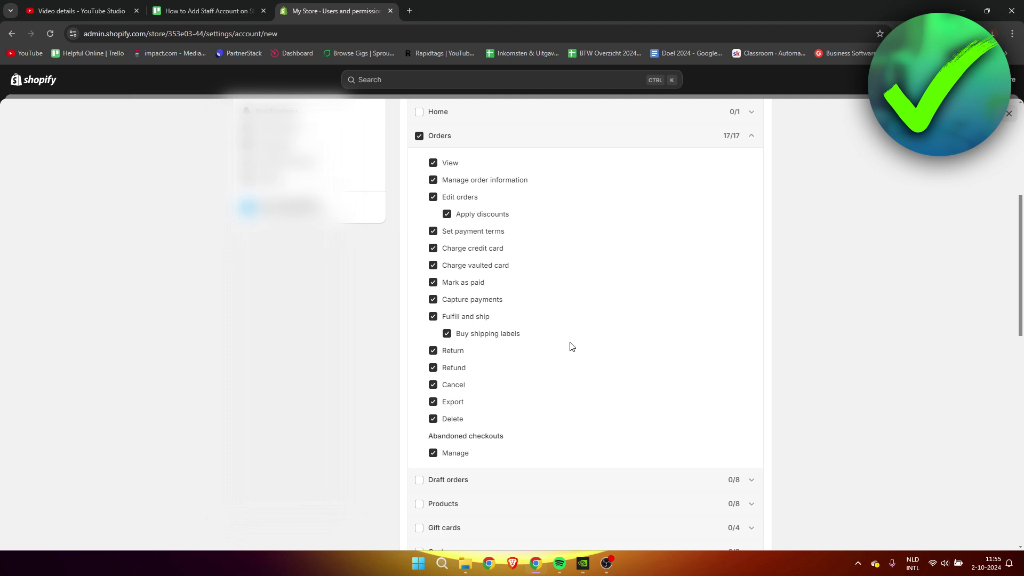
left_click(744, 144)
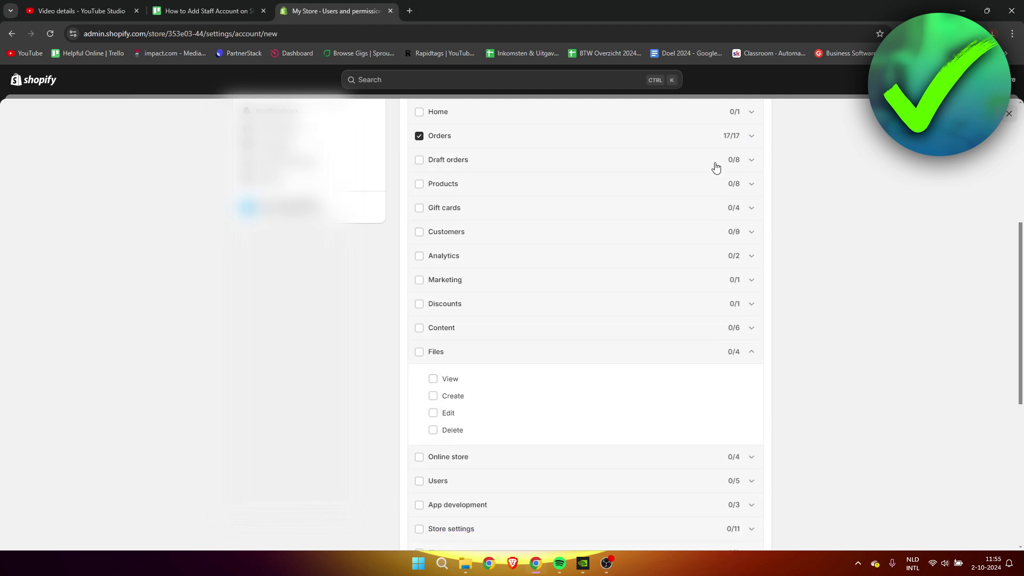
Step: Grant Discounts and all Online store permissions, which includes Files view, create and edit
left_click(751, 356)
left_click(420, 304)
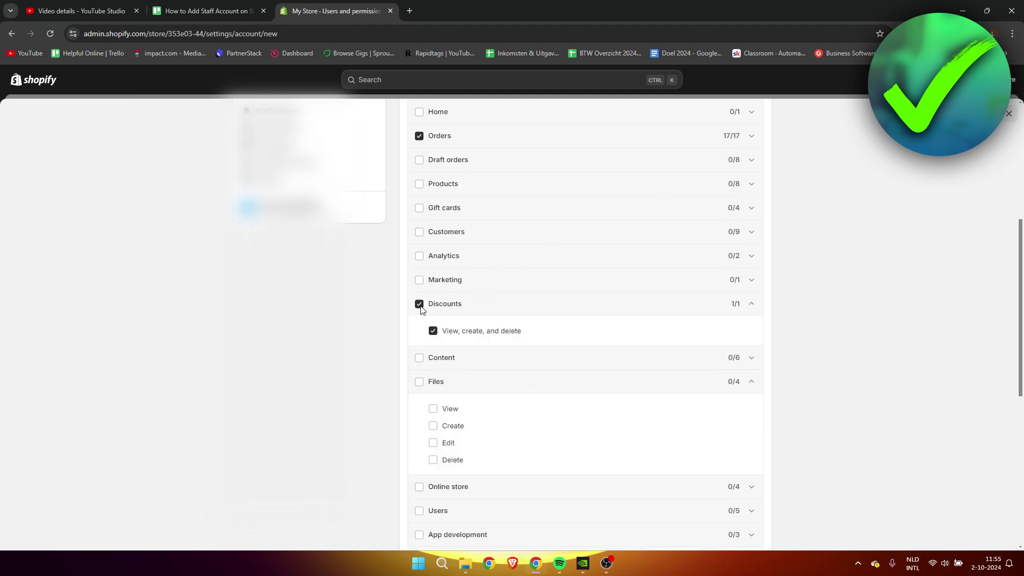
scroll(465, 424, "down", 2)
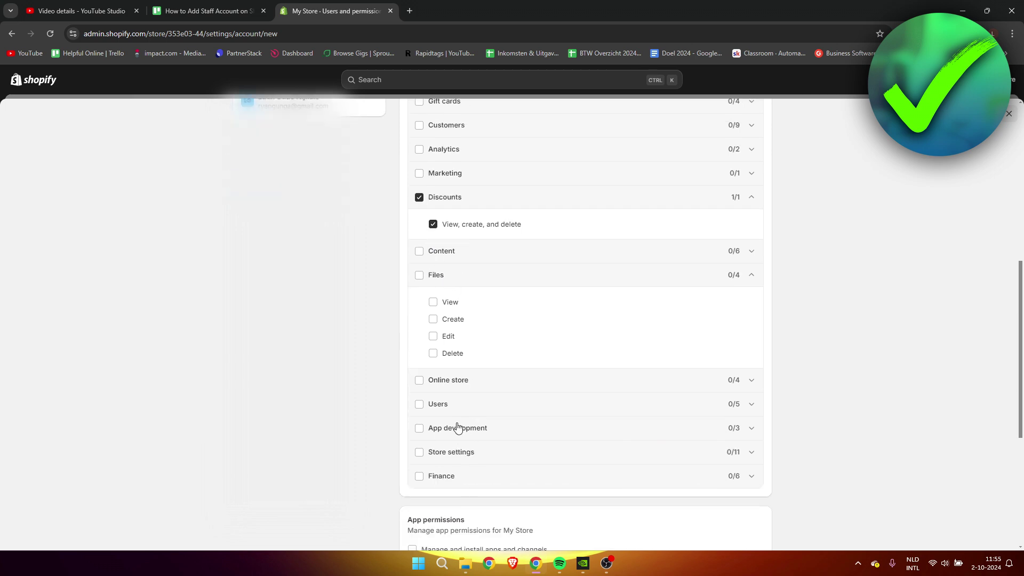
scroll(480, 457, "up", 1)
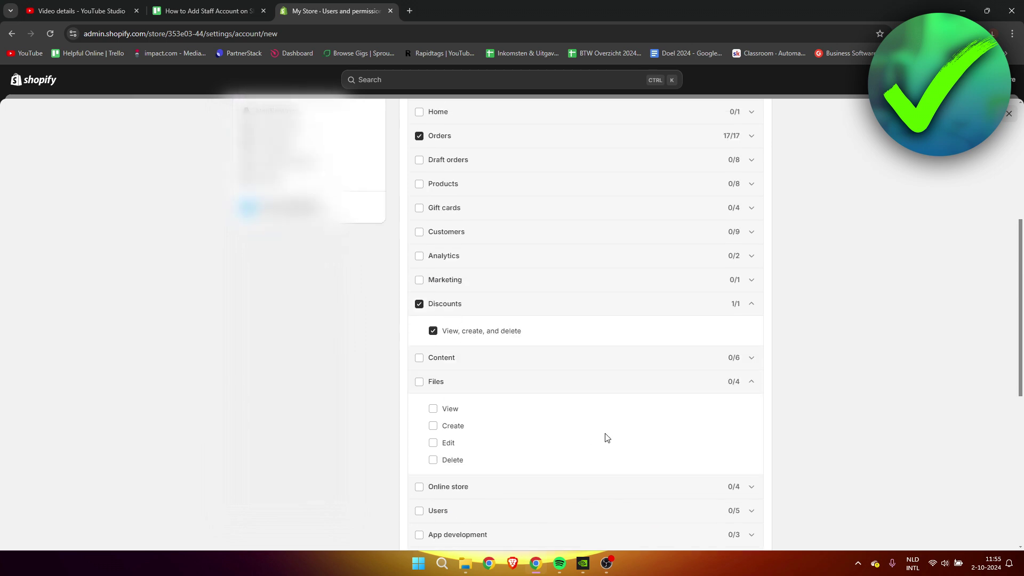
scroll(694, 410, "down", 2)
left_click(752, 327)
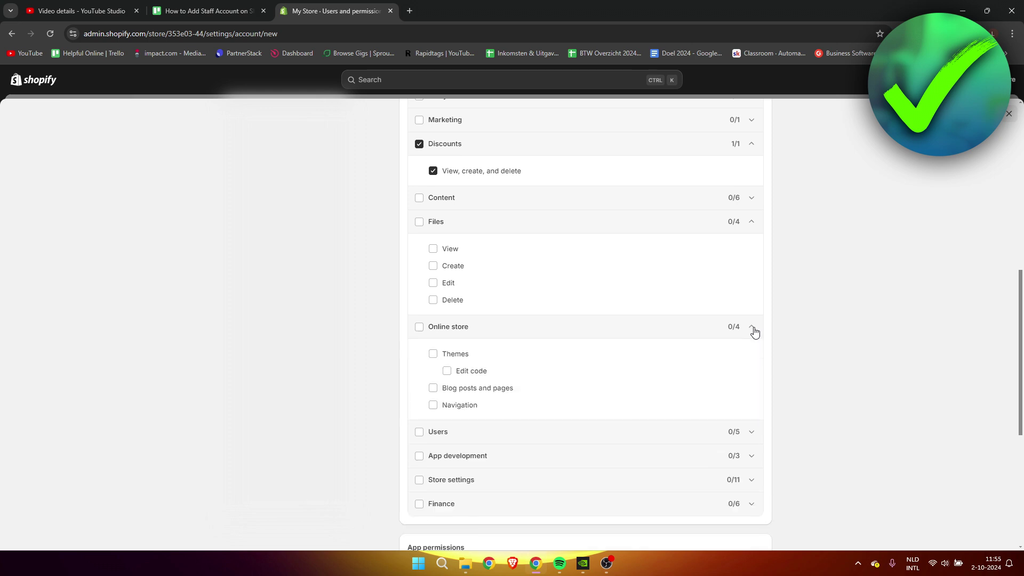
left_click(420, 327)
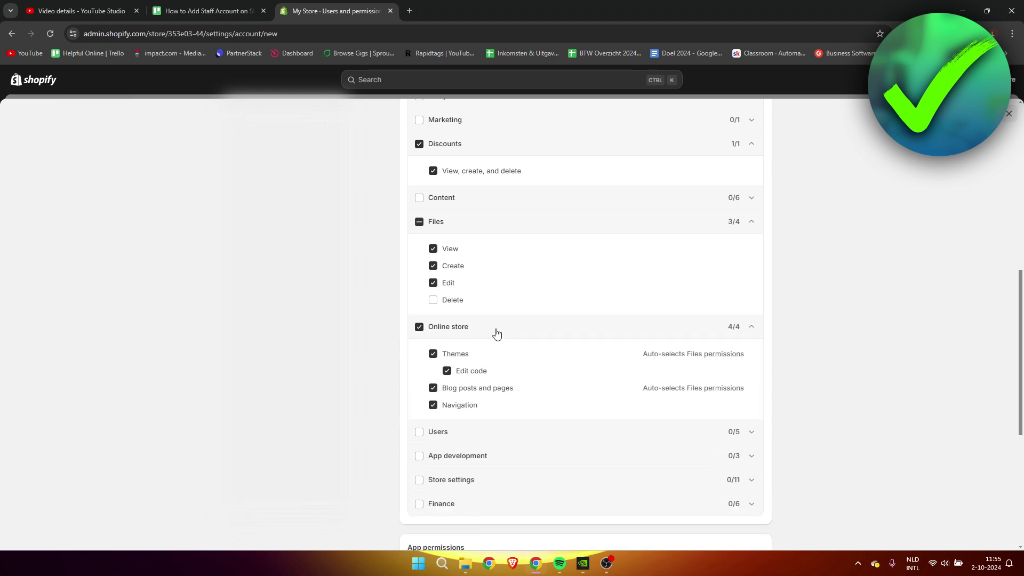
Step: Remove the Discounts and Orders permissions so only Online store remains granted
scroll(511, 247, "up", 3)
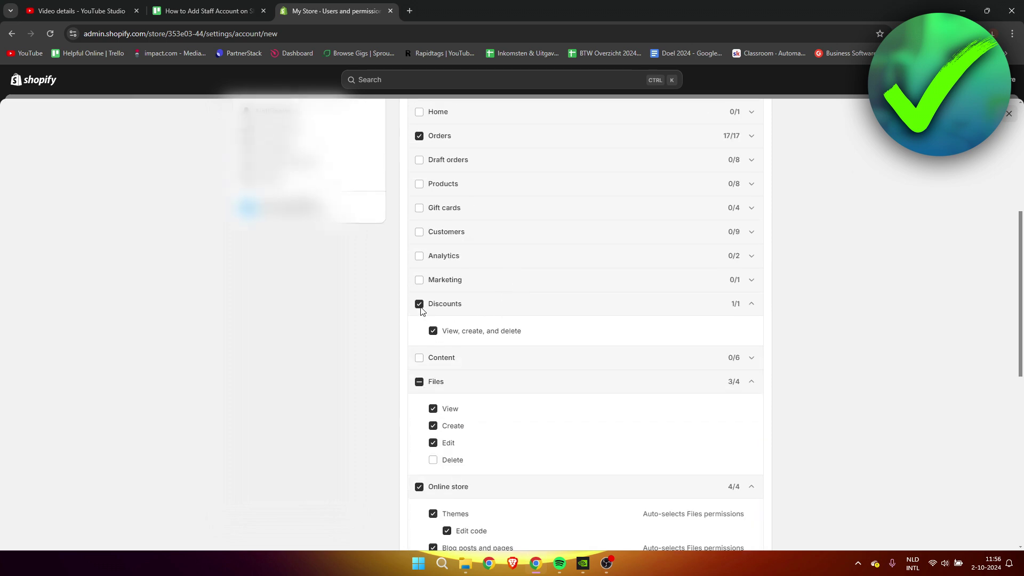
left_click(419, 303)
scroll(465, 323, "up", 3)
left_click(419, 297)
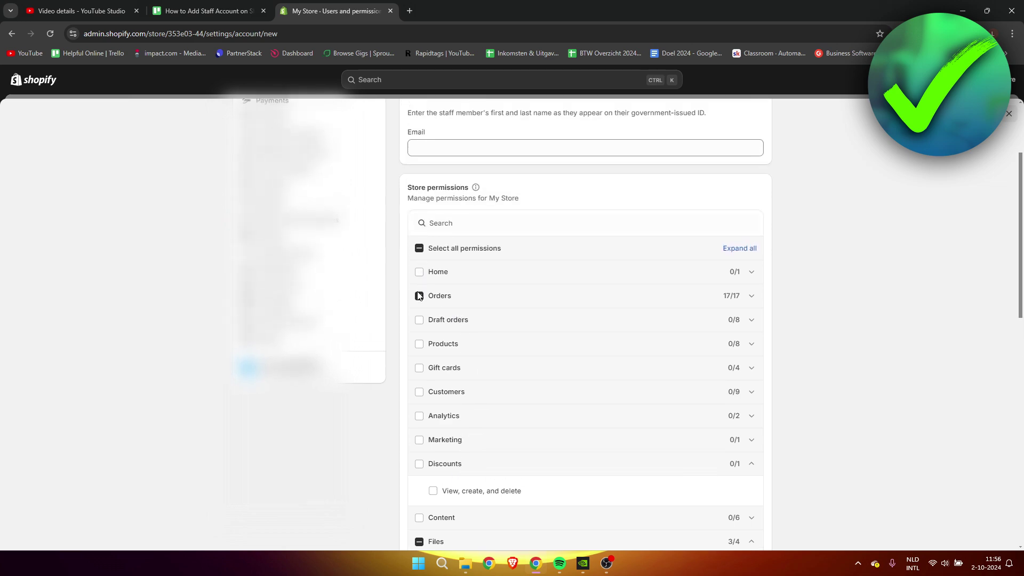
scroll(859, 420, "down", 7)
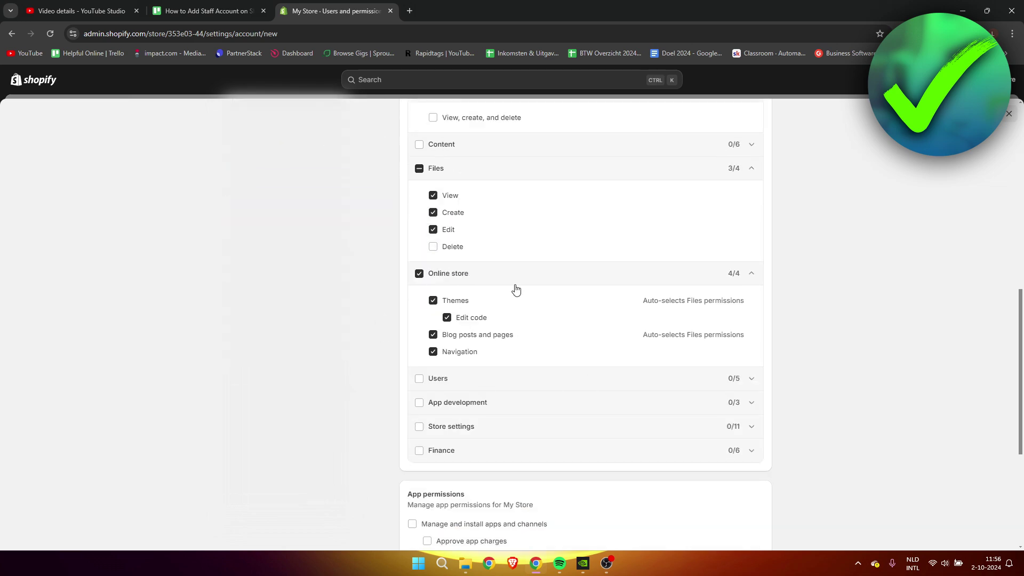
scroll(503, 333, "up", 10)
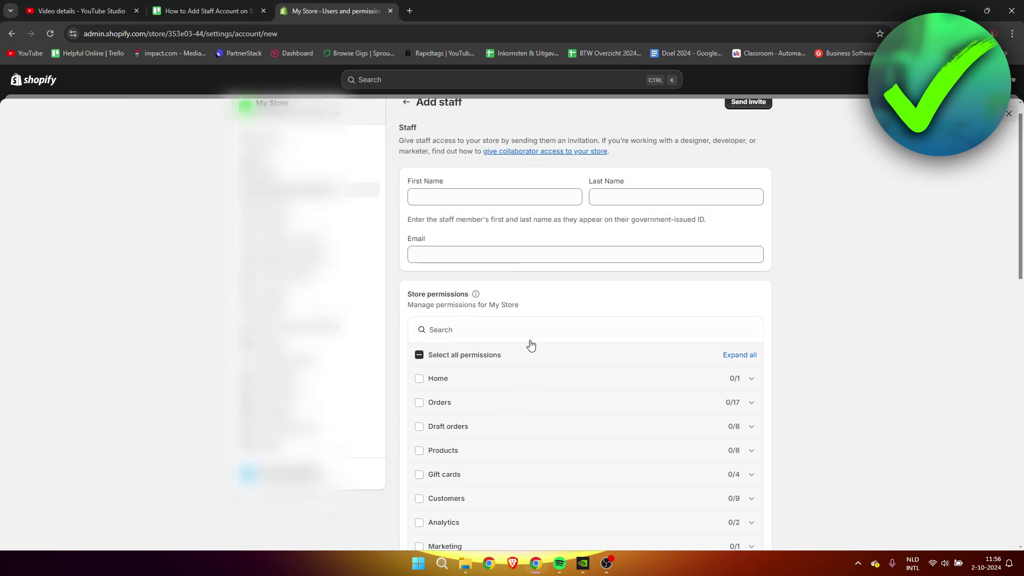
scroll(531, 344, "down", 14)
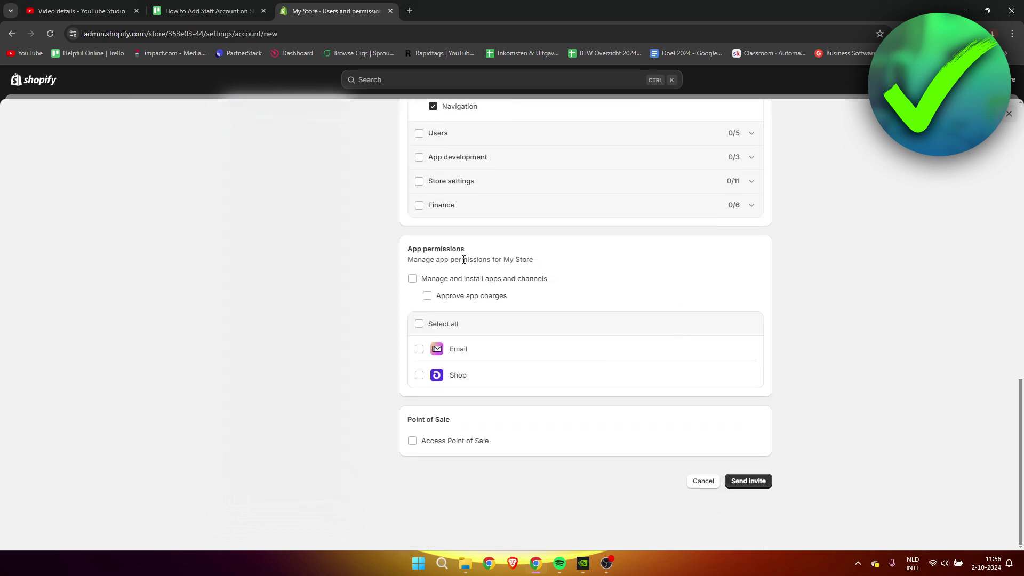
scroll(487, 425, "up", 14)
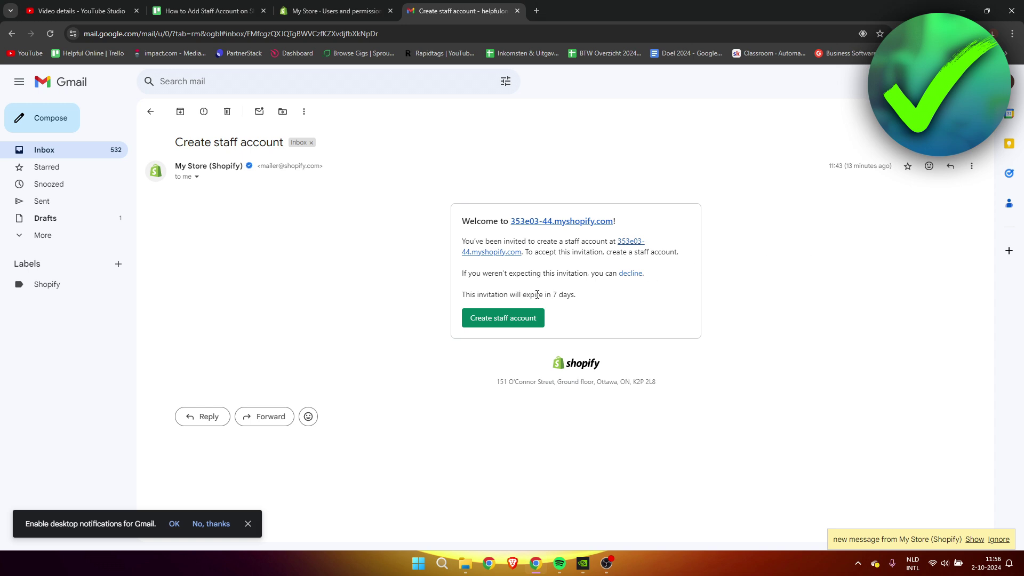
Step: Use the 'Create staff account' button in the 7-day invitation email
left_click_drag(543, 294, 592, 294)
left_click(592, 293)
left_click(515, 321)
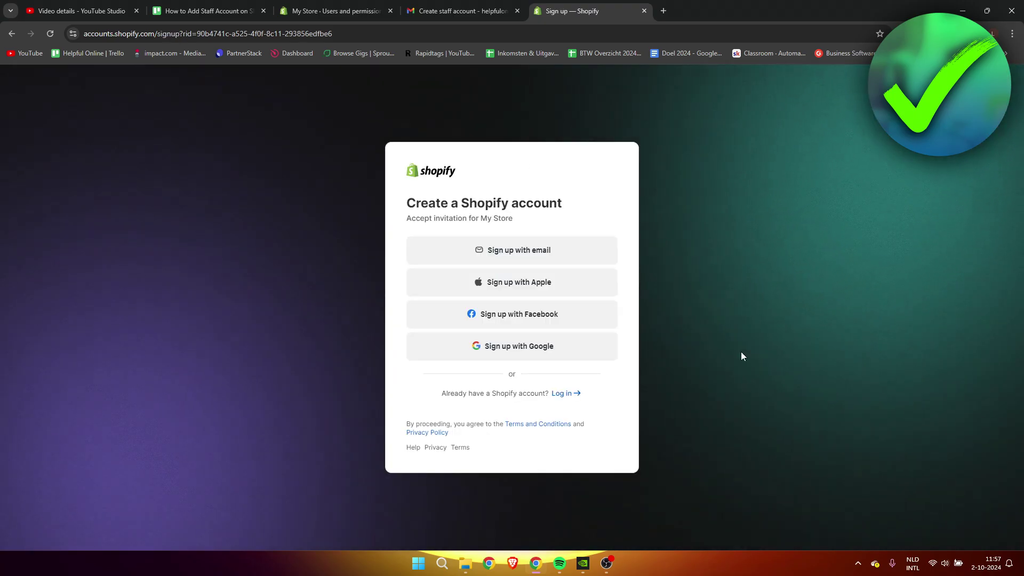
Step: Choose 'Sign up with email', then close the sign-up tabs to return to Users and permissions
left_click(512, 250)
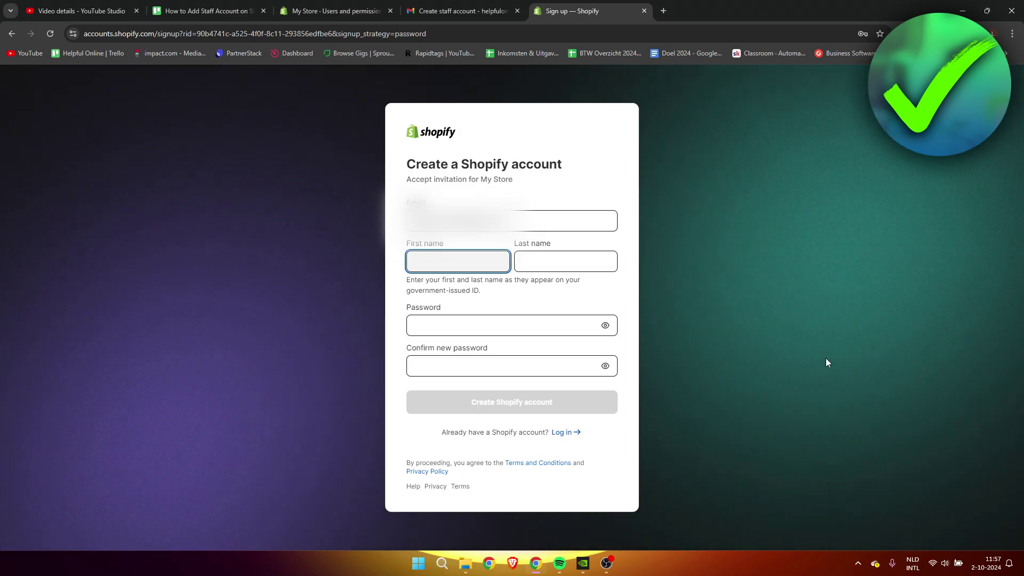
key("ctrl+w")
key("ctrl+w")
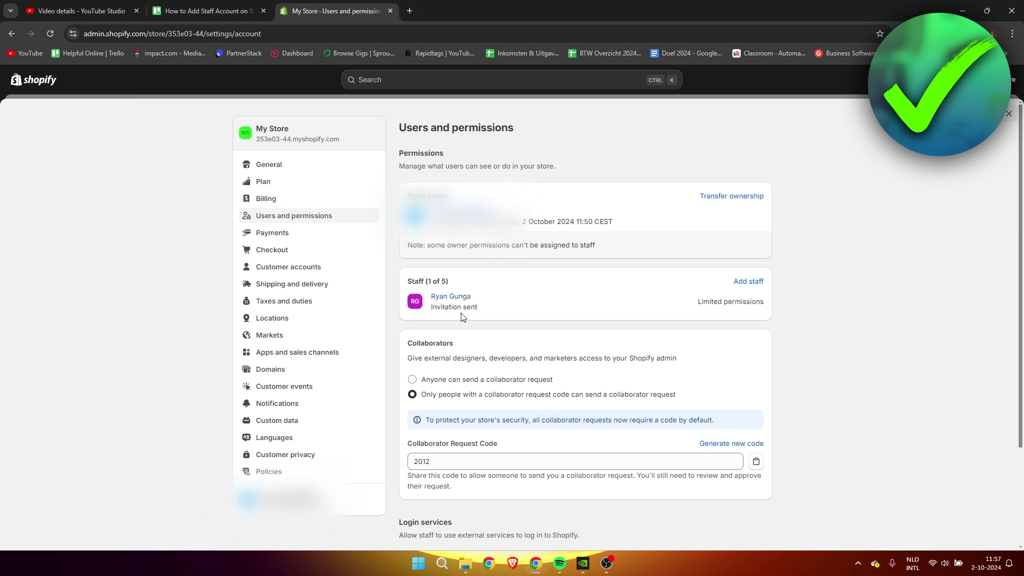
Step: Open the invited member's details and scroll to Store permissions, showing Online store 4/4
left_click(451, 297)
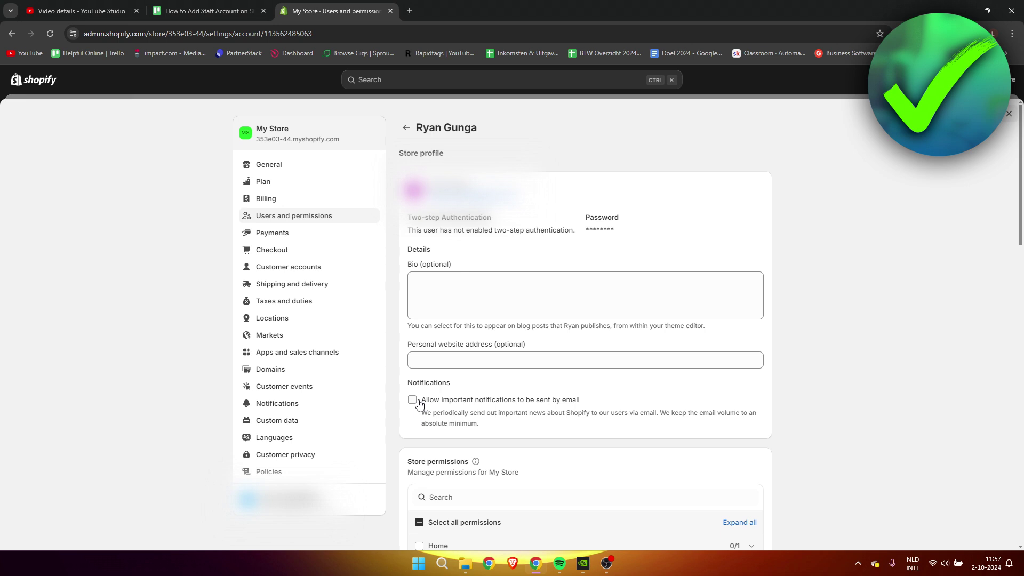
scroll(418, 405, "down", 7)
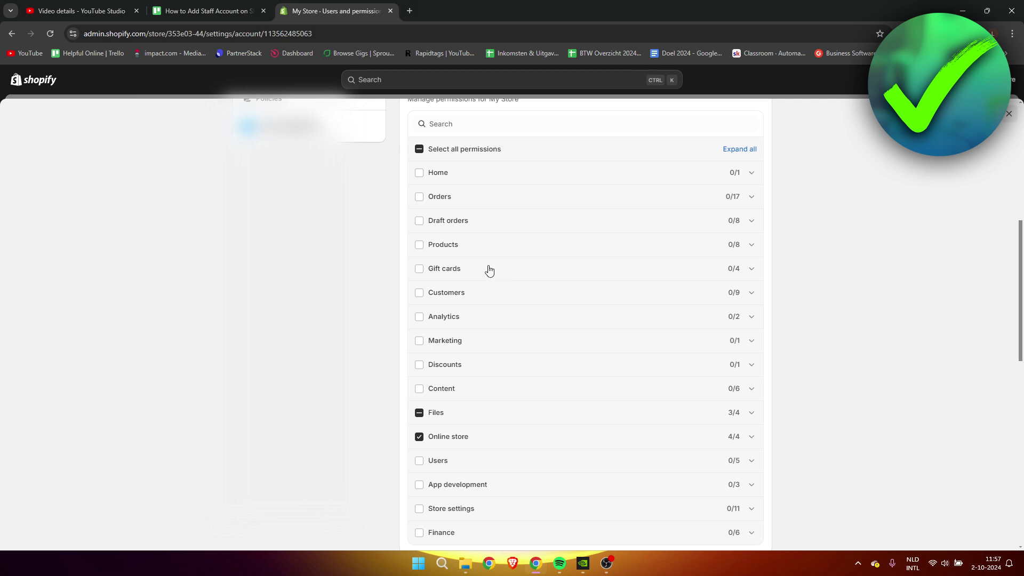
Step: Clear all of the staff member's Files permissions, leaving Files at 0/4
scroll(487, 269, "down", 3)
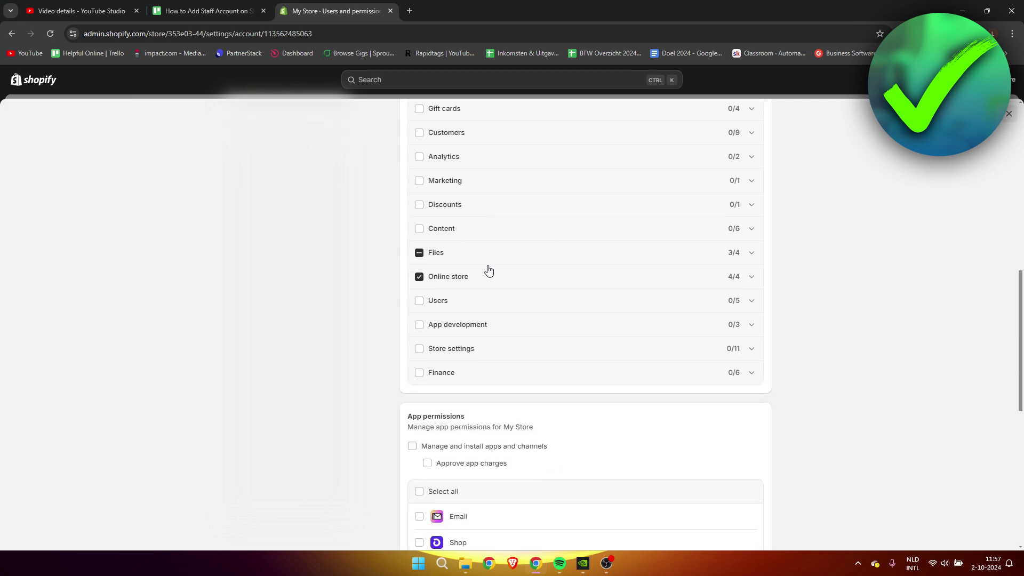
scroll(509, 314, "up", 3)
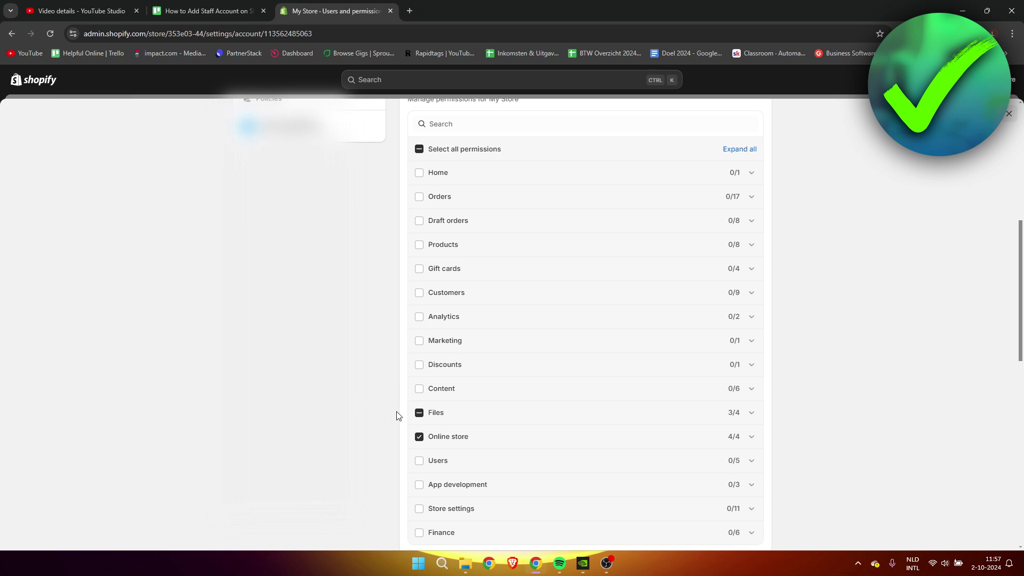
left_click(419, 413)
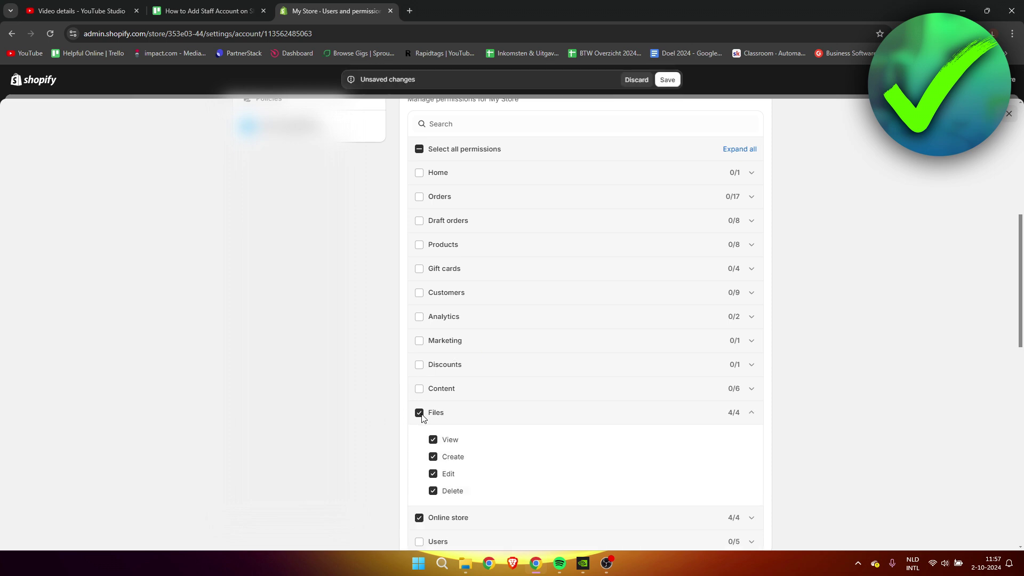
left_click(419, 413)
left_click(558, 422)
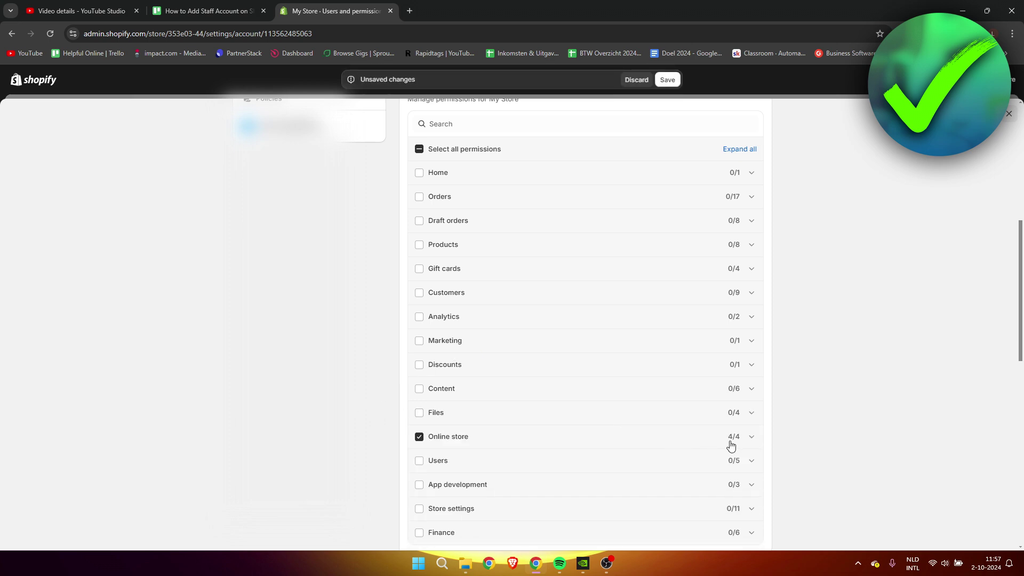
scroll(731, 446, "down", 3)
Step: Grant Finance permissions except editing billing payment methods and managing other payment settings
left_click(428, 374)
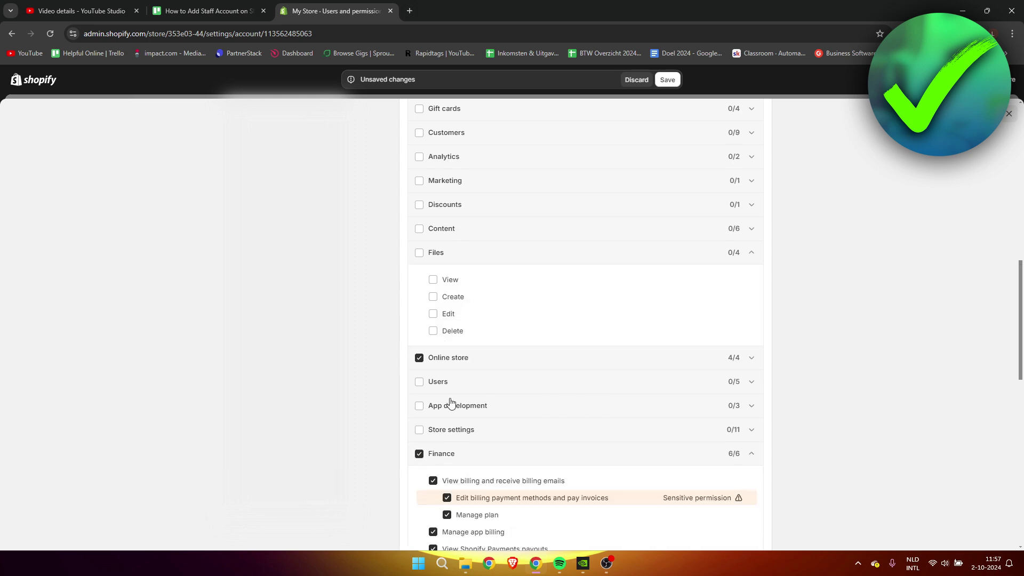
scroll(795, 405, "down", 2)
left_click(447, 391)
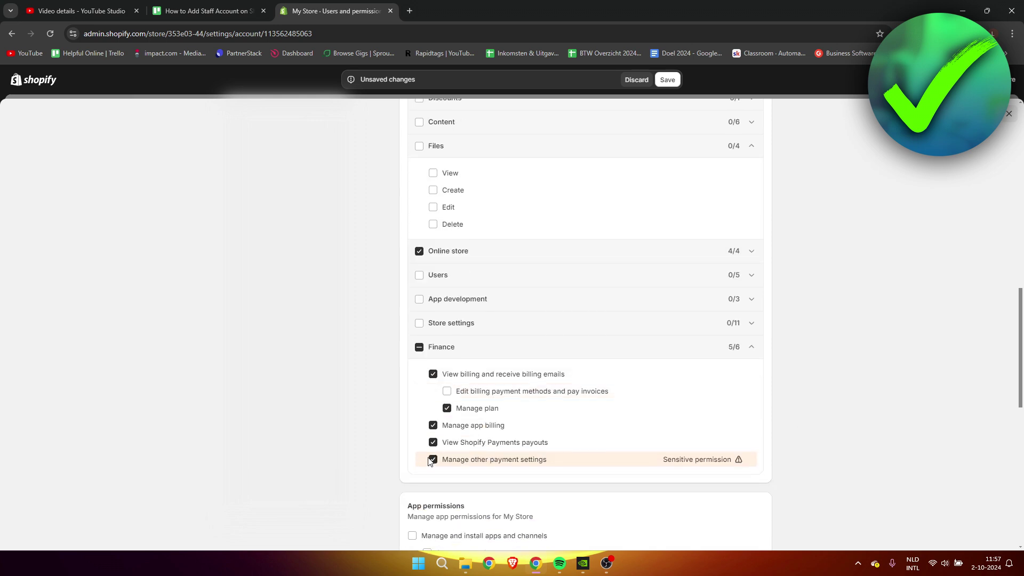
left_click(433, 459)
Step: Allow the staff member access to the Email app under App permissions
scroll(739, 441, "down", 5)
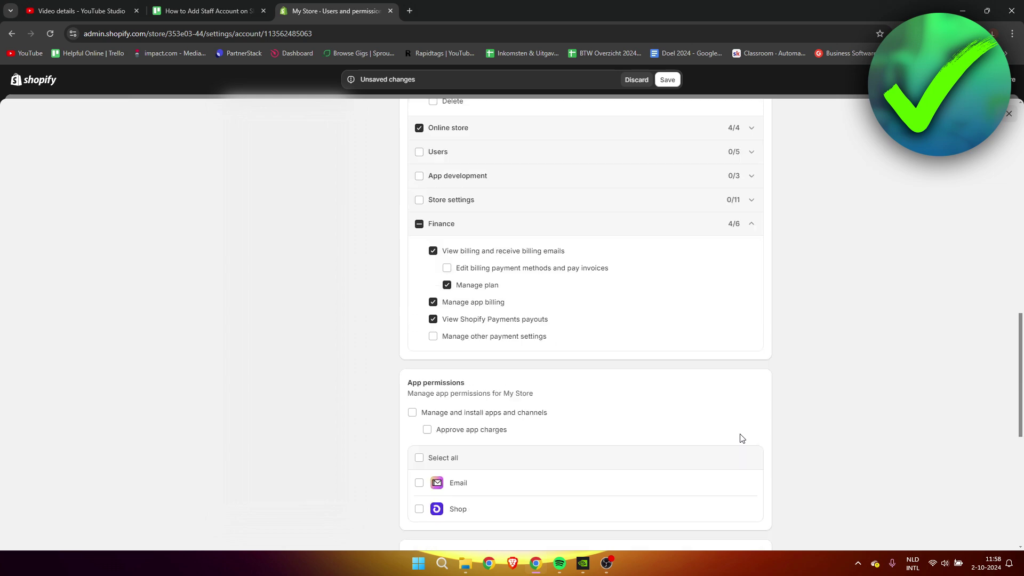
left_click(419, 339)
scroll(741, 418, "down", 4)
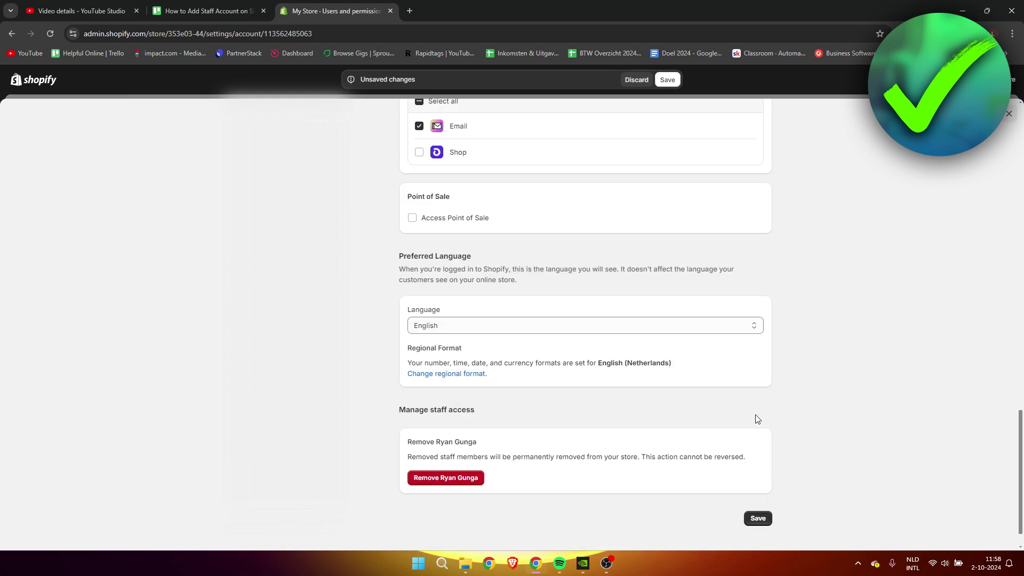
scroll(887, 456, "down", 1)
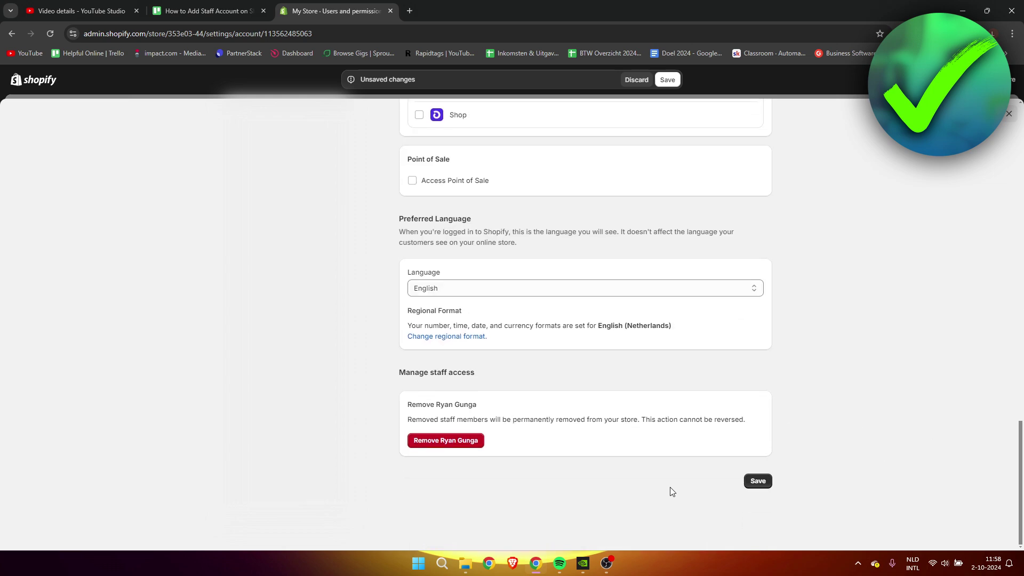